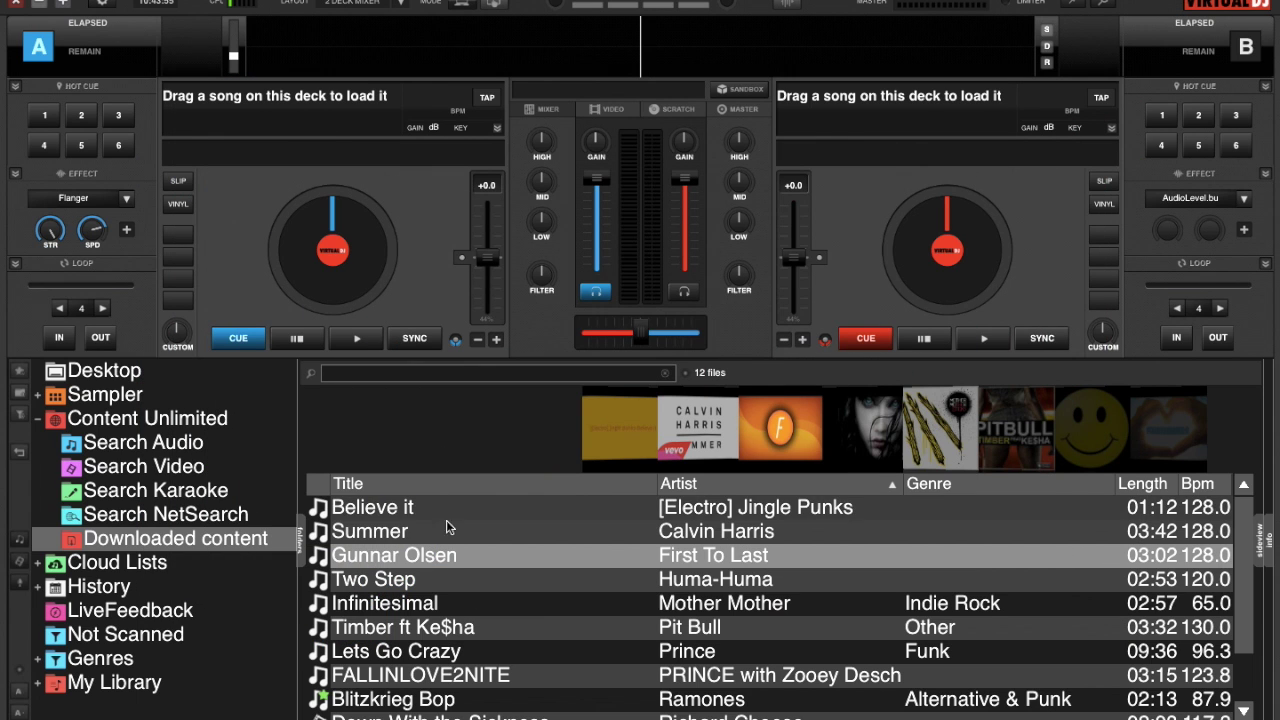
Step: Load the First To Last track onto deck A and open its POI Editor
left_click_drag(453, 565, 338, 248)
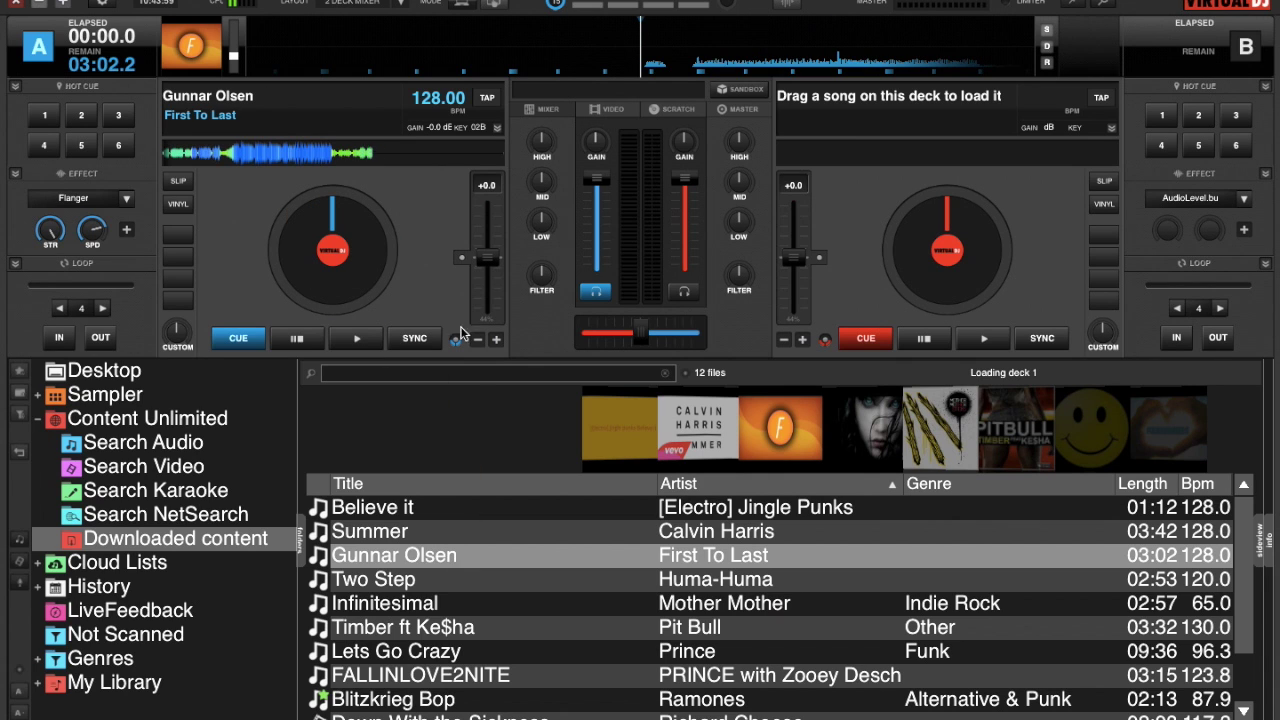
right_click(492, 551)
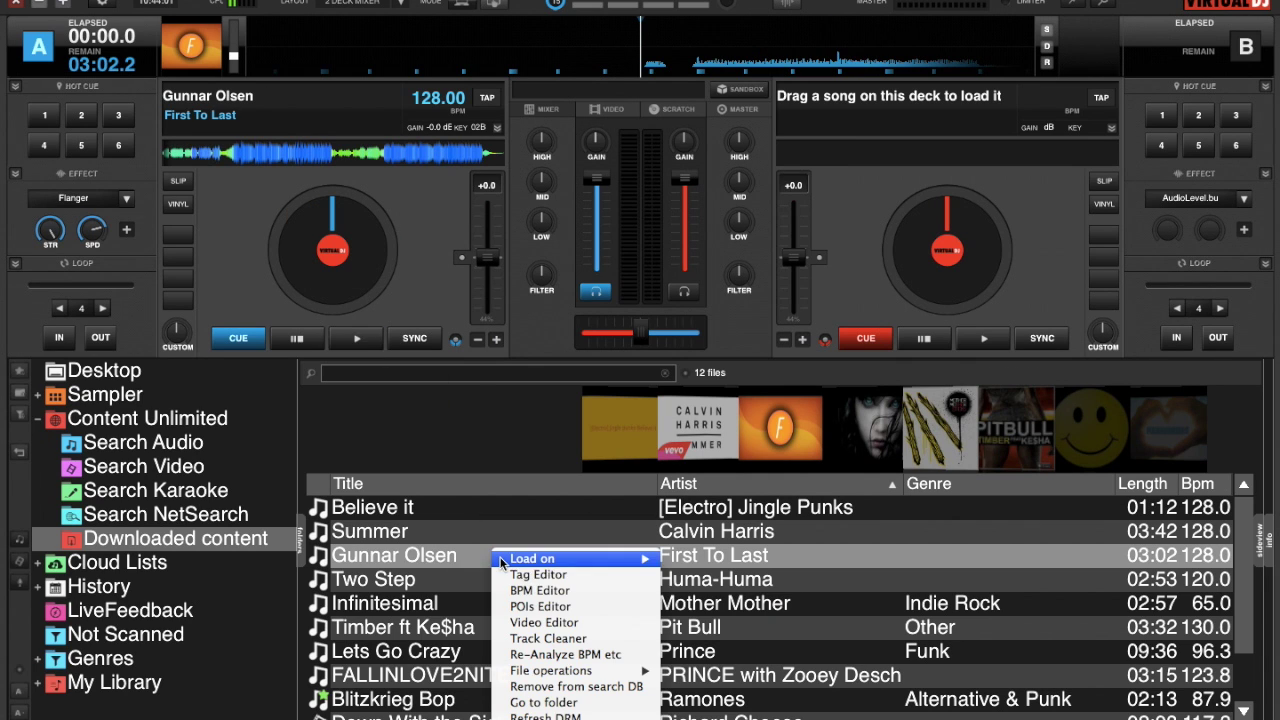
left_click(540, 607)
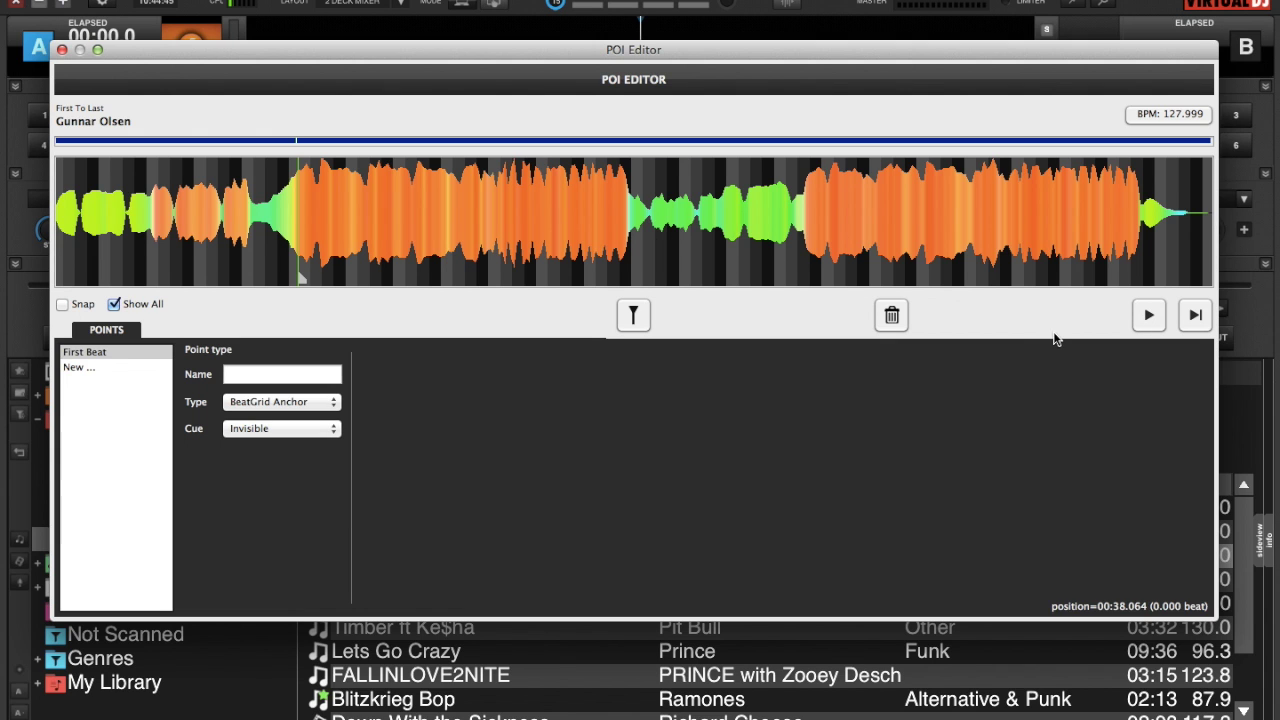
scroll(433, 265, "up", 5)
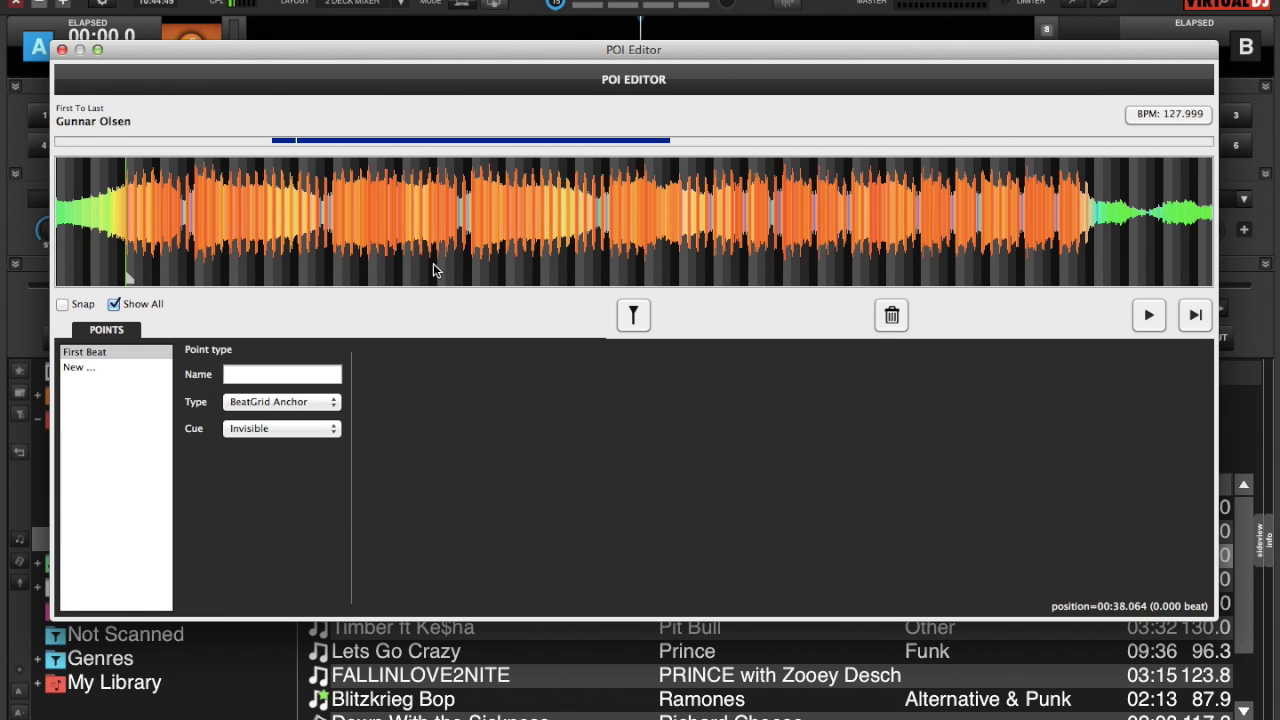
Step: Allow prelistening through the master output and audition the track from near its start
left_click(1148, 318)
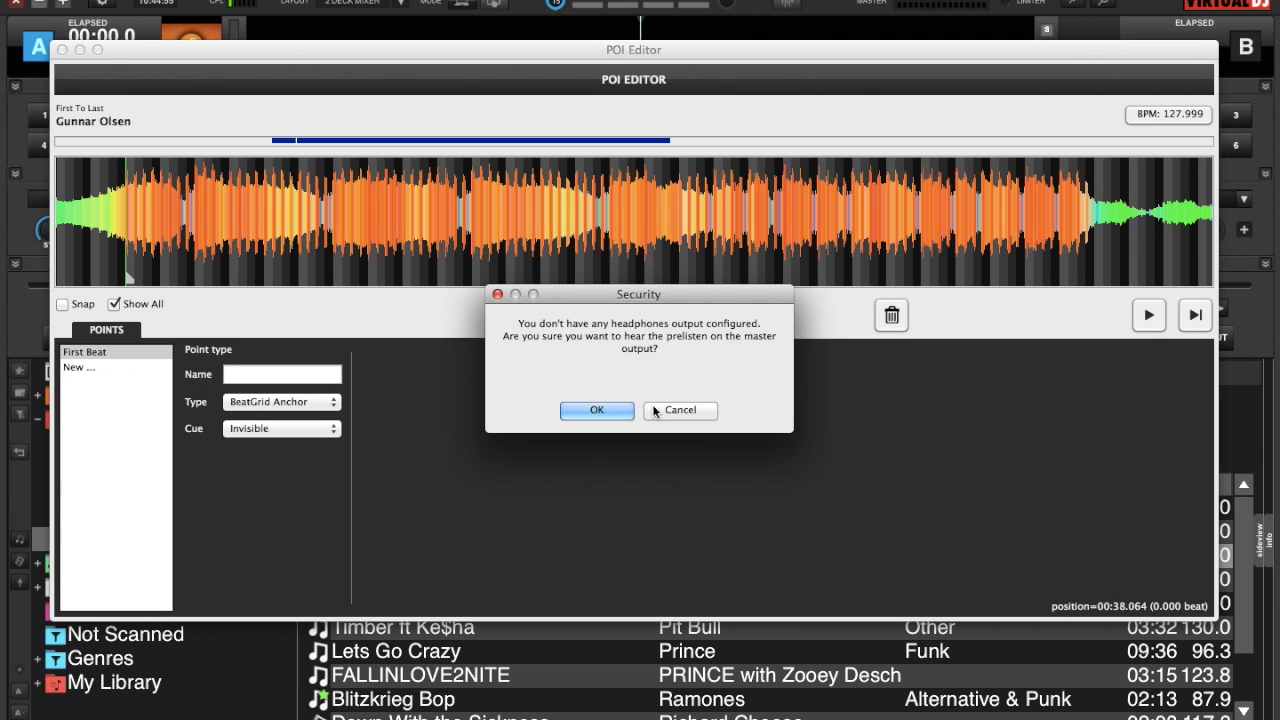
left_click(594, 412)
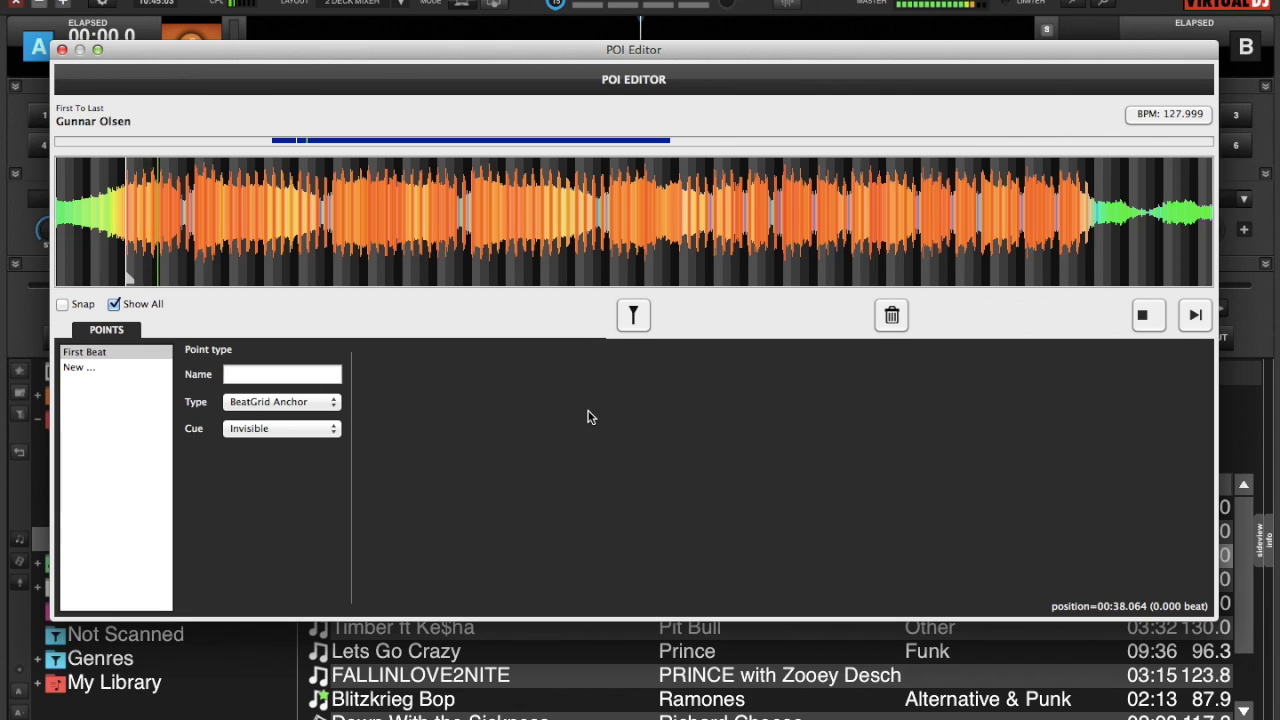
left_click(1150, 318)
left_click(633, 318)
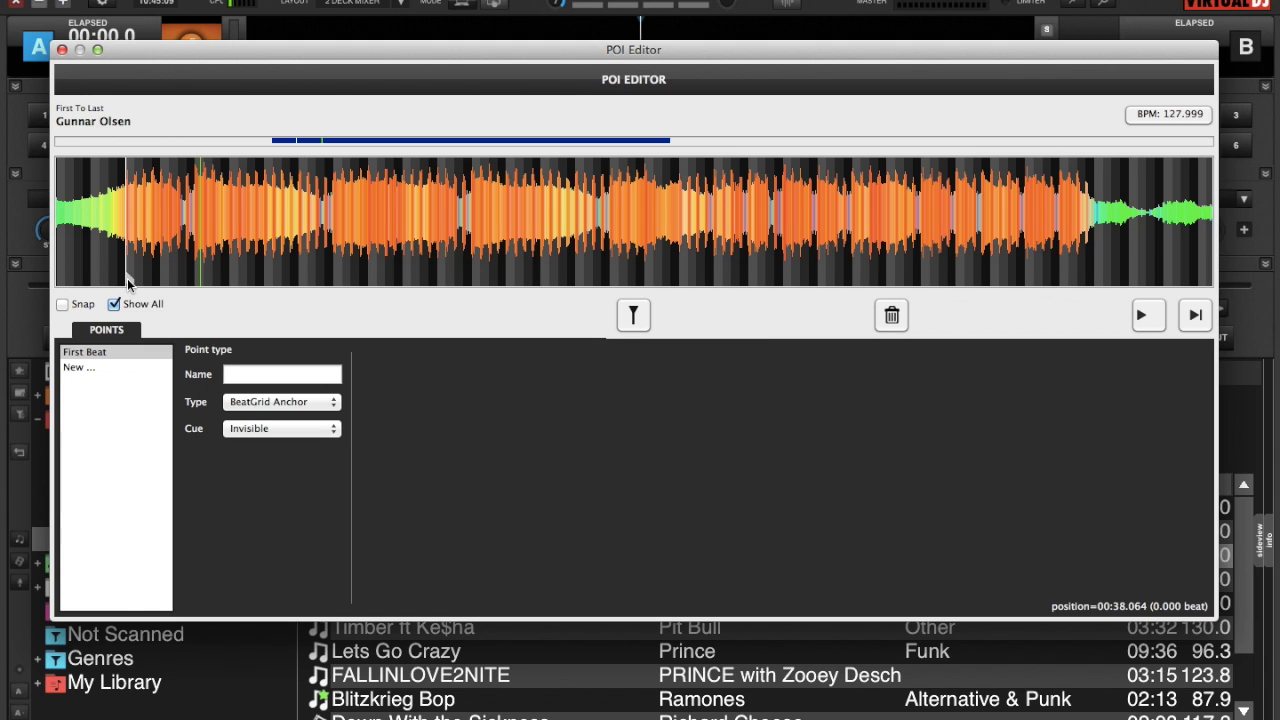
left_click(124, 240)
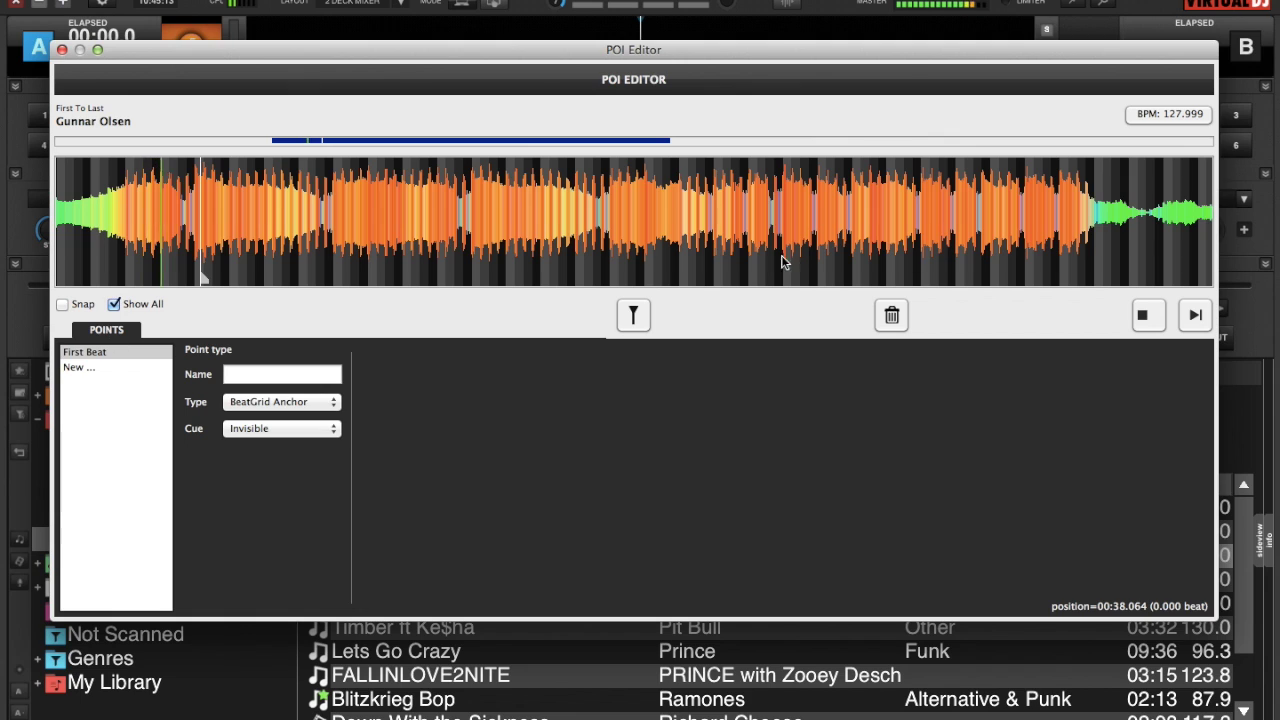
left_click(1147, 316)
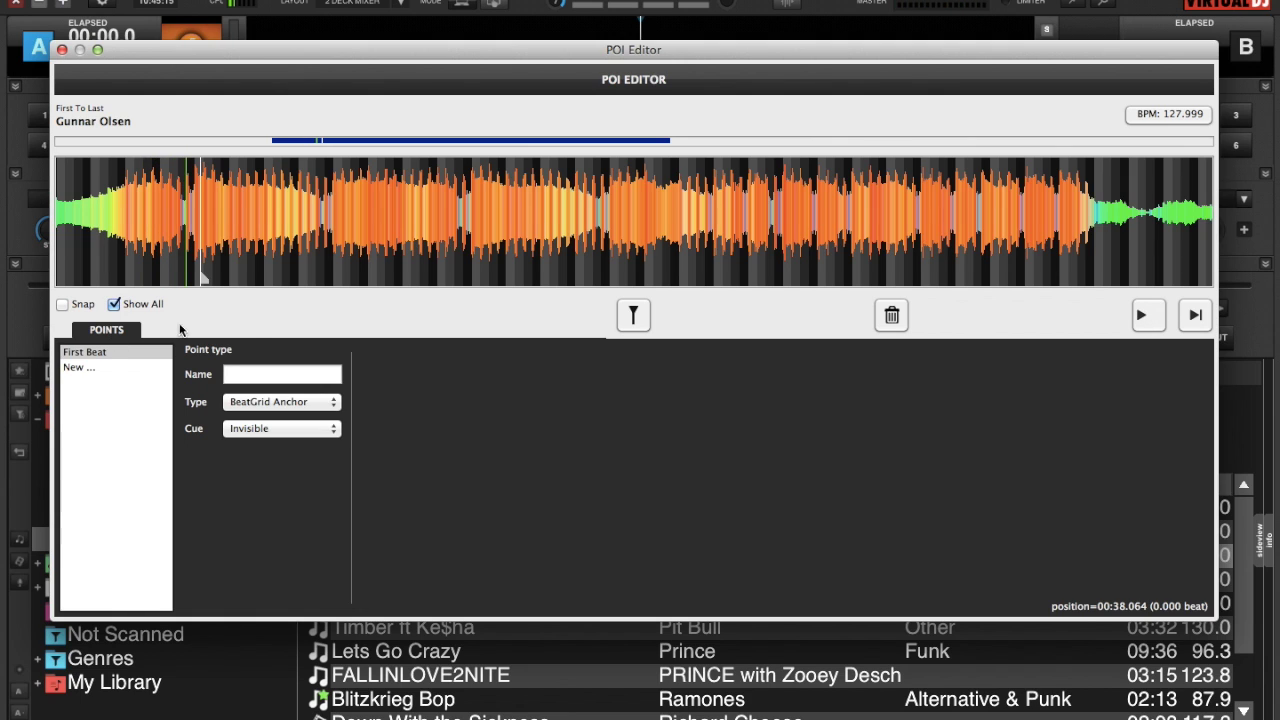
Step: Select the First Beat point and move the edit position to the drop at about 00:38.1
left_click(91, 353)
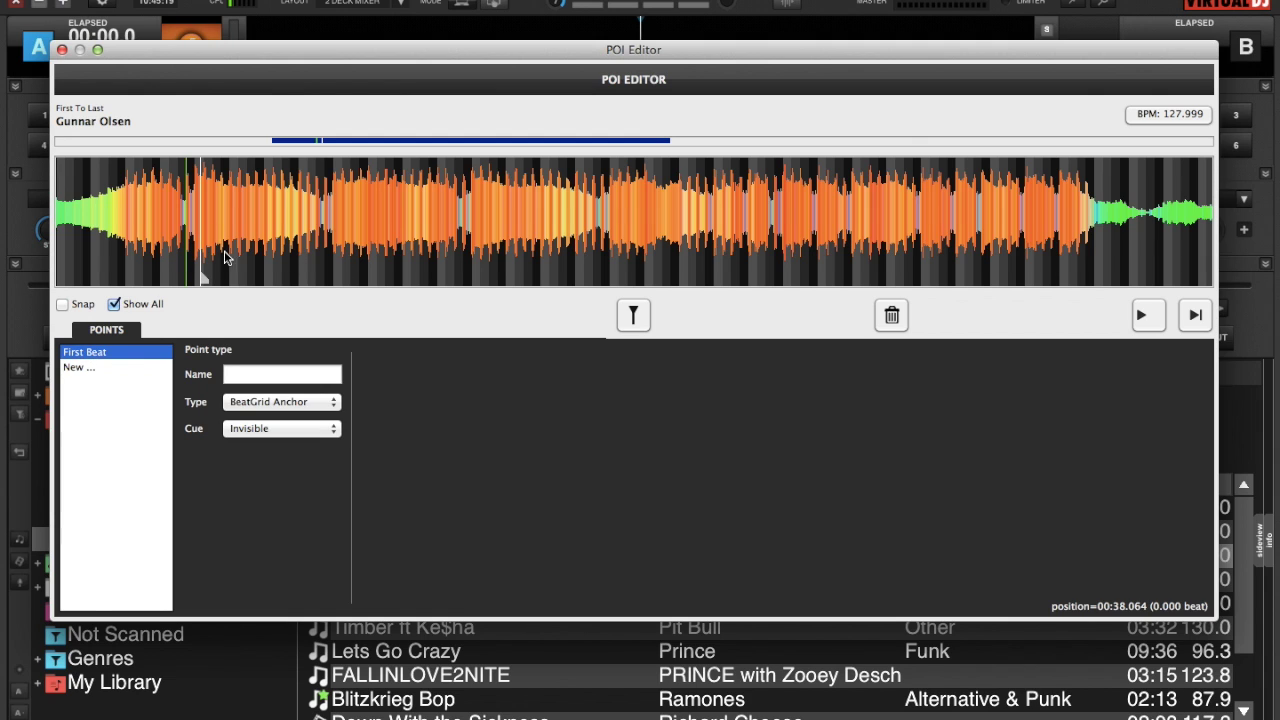
left_click(126, 268)
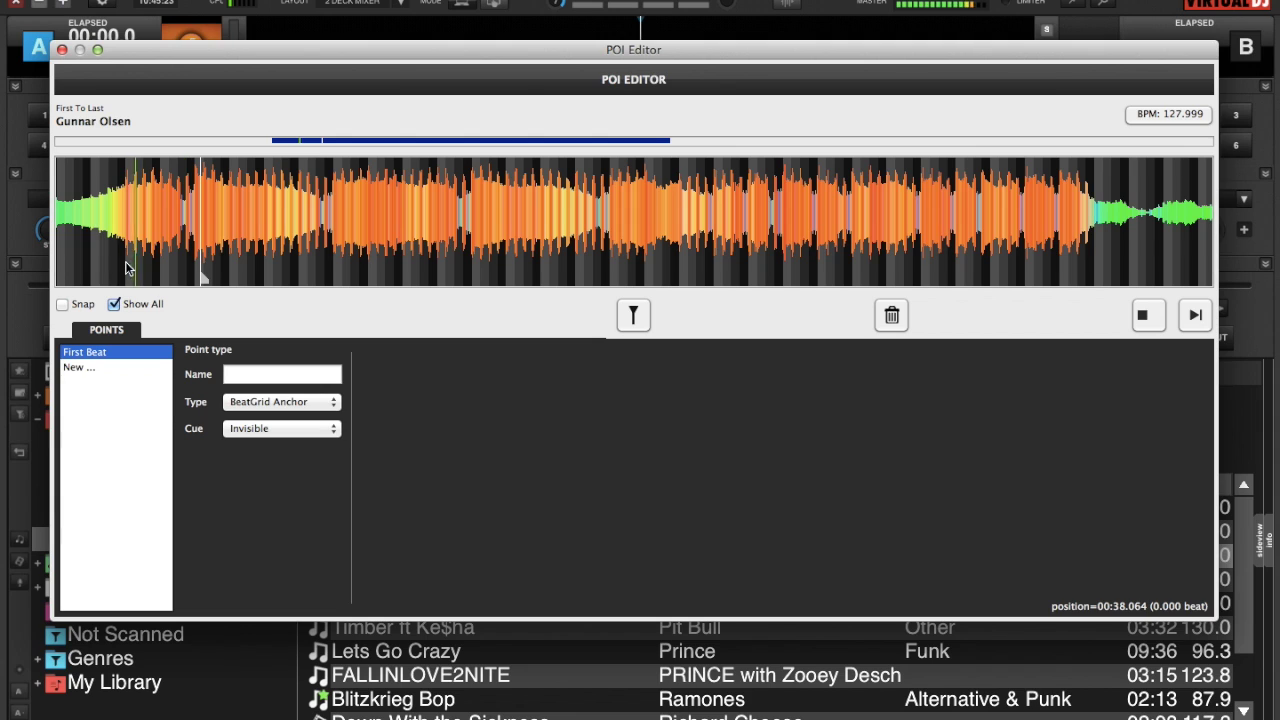
left_click(1143, 315)
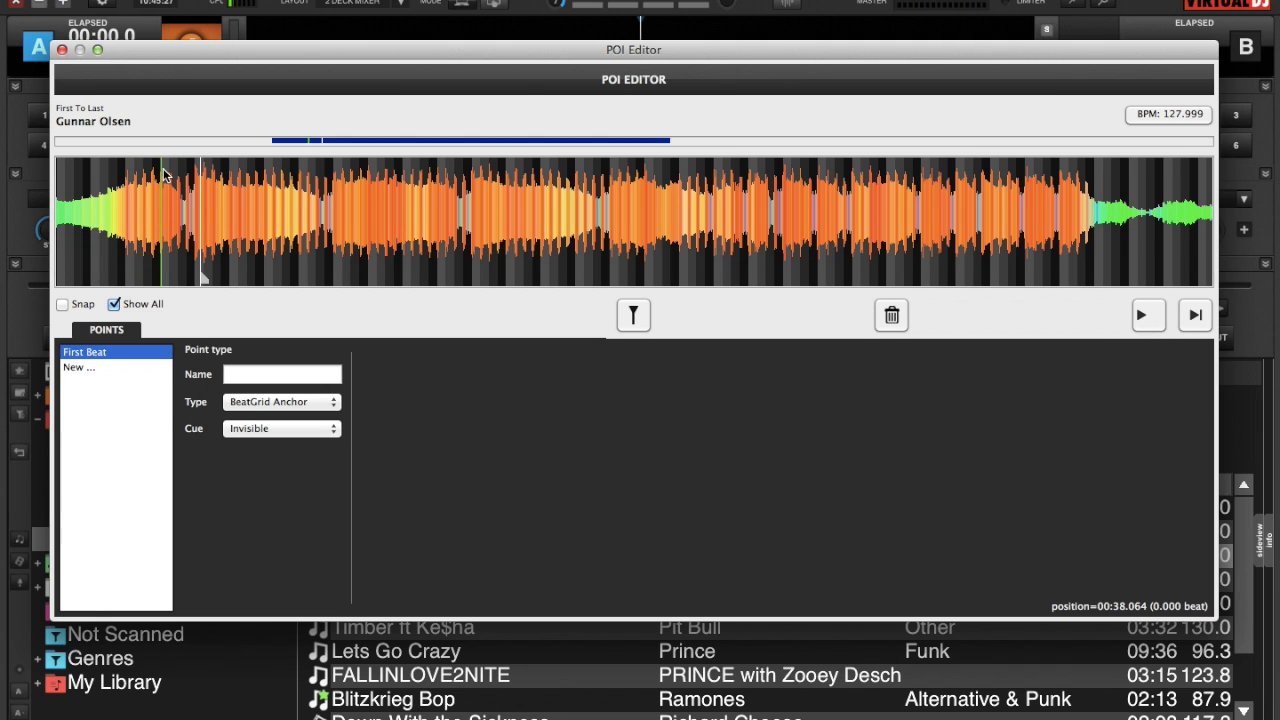
left_click(145, 180)
left_click_drag(145, 180, 124, 181)
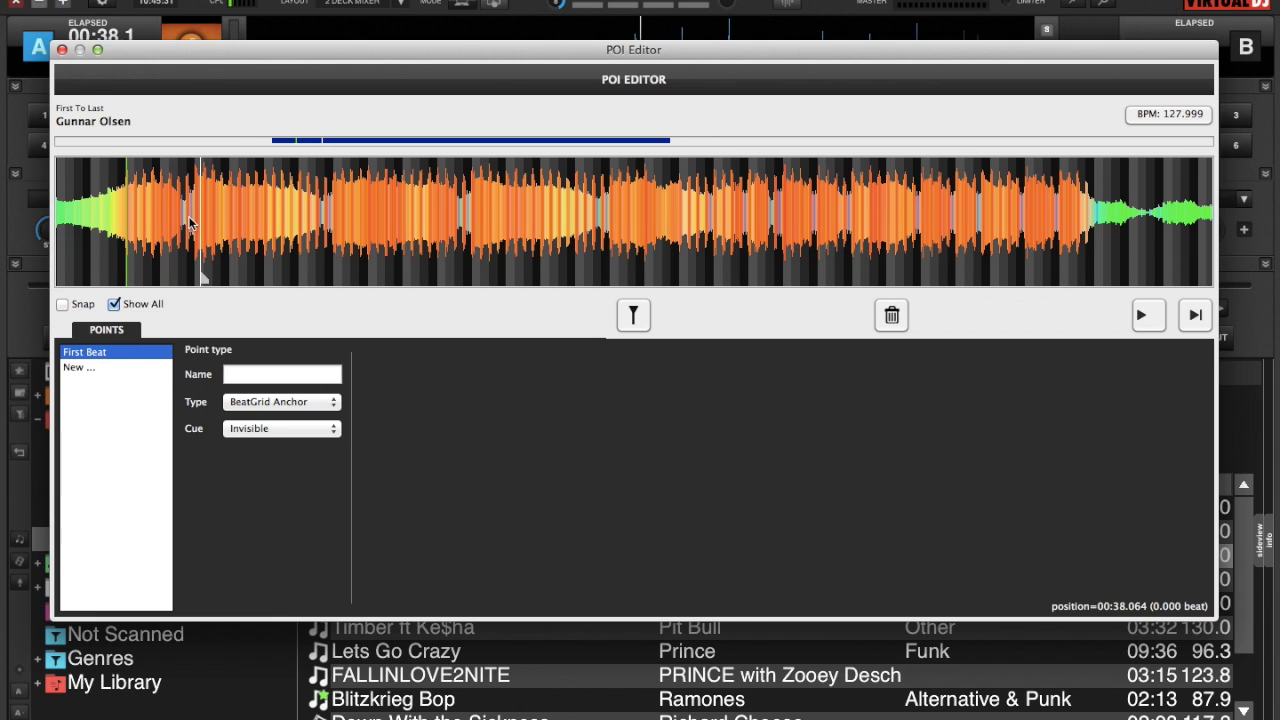
left_click_drag(202, 246, 127, 246)
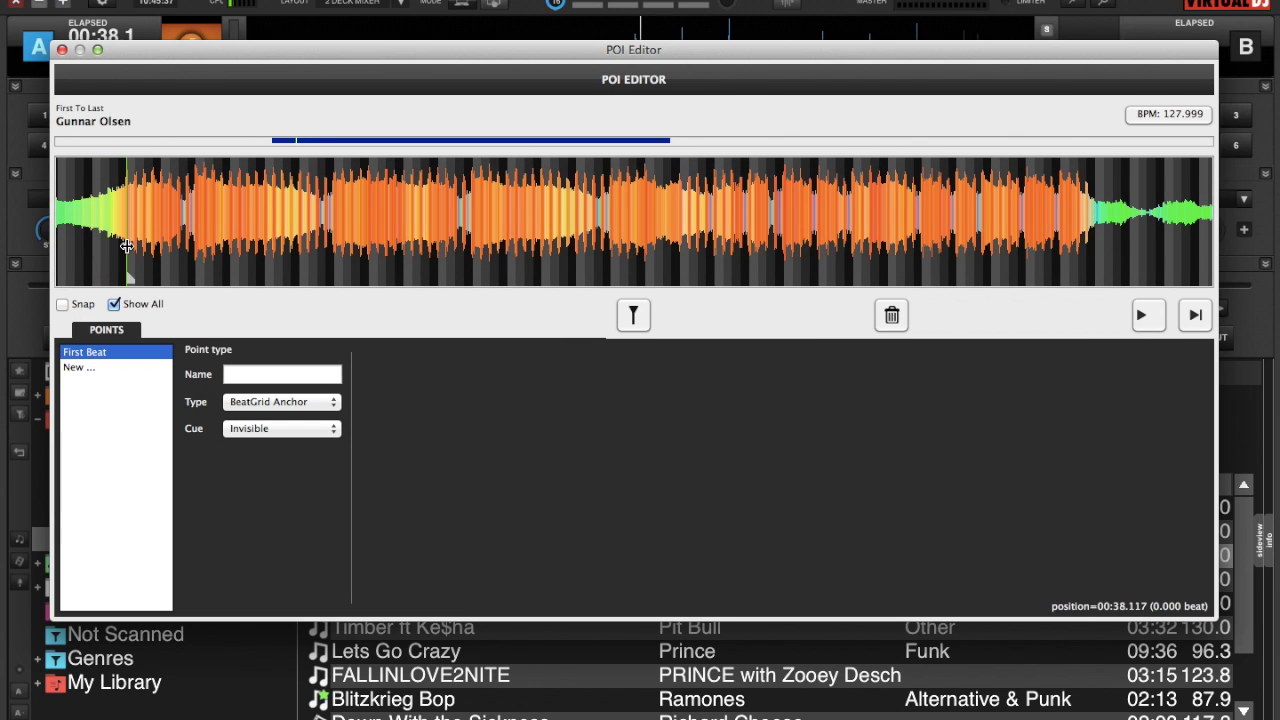
Step: Add a point at 00:38.1 named Remix 1, typed Remix Point with Cue set to Marker only
left_click(96, 366)
left_click_drag(264, 367, 190, 366)
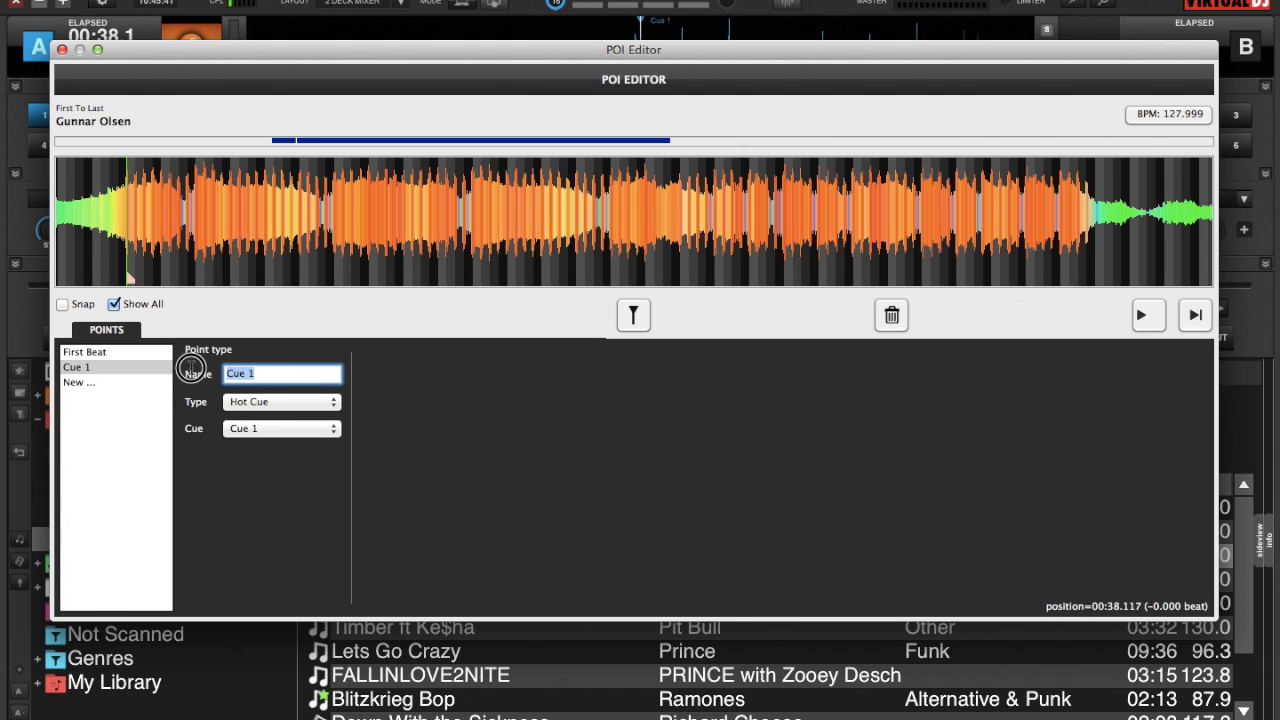
type("Remix")
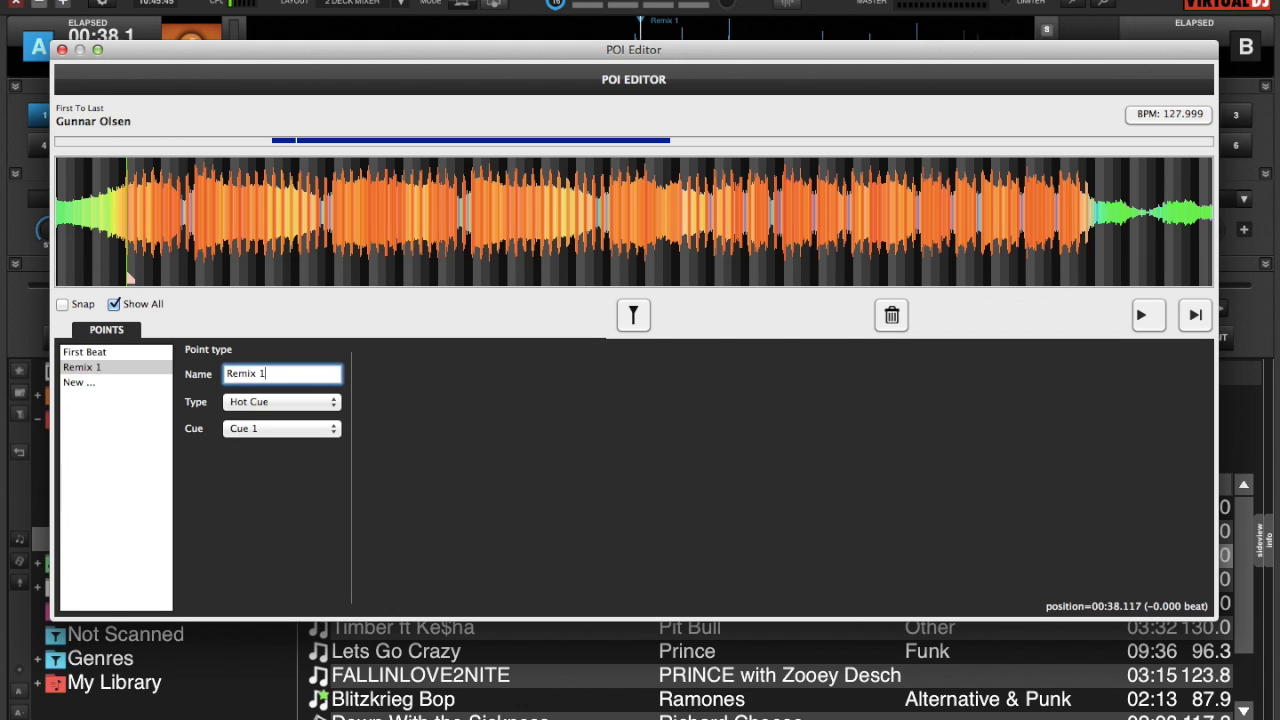
left_click(334, 404)
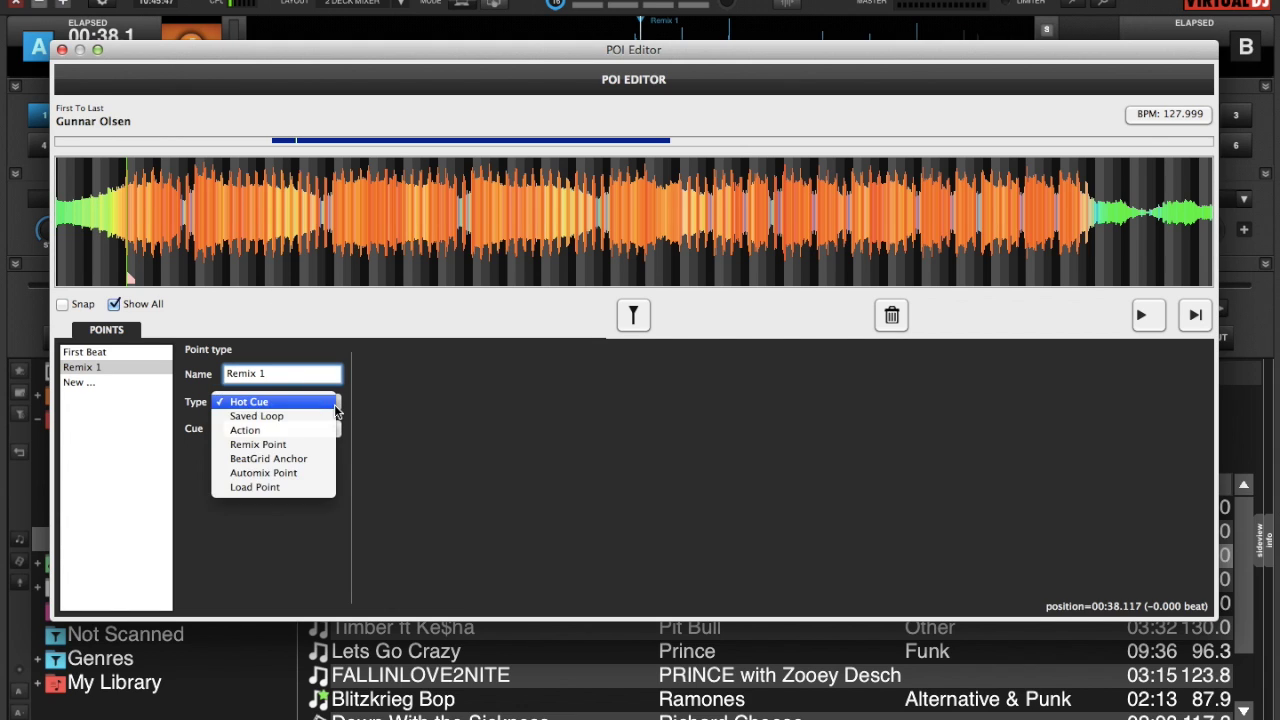
left_click(286, 444)
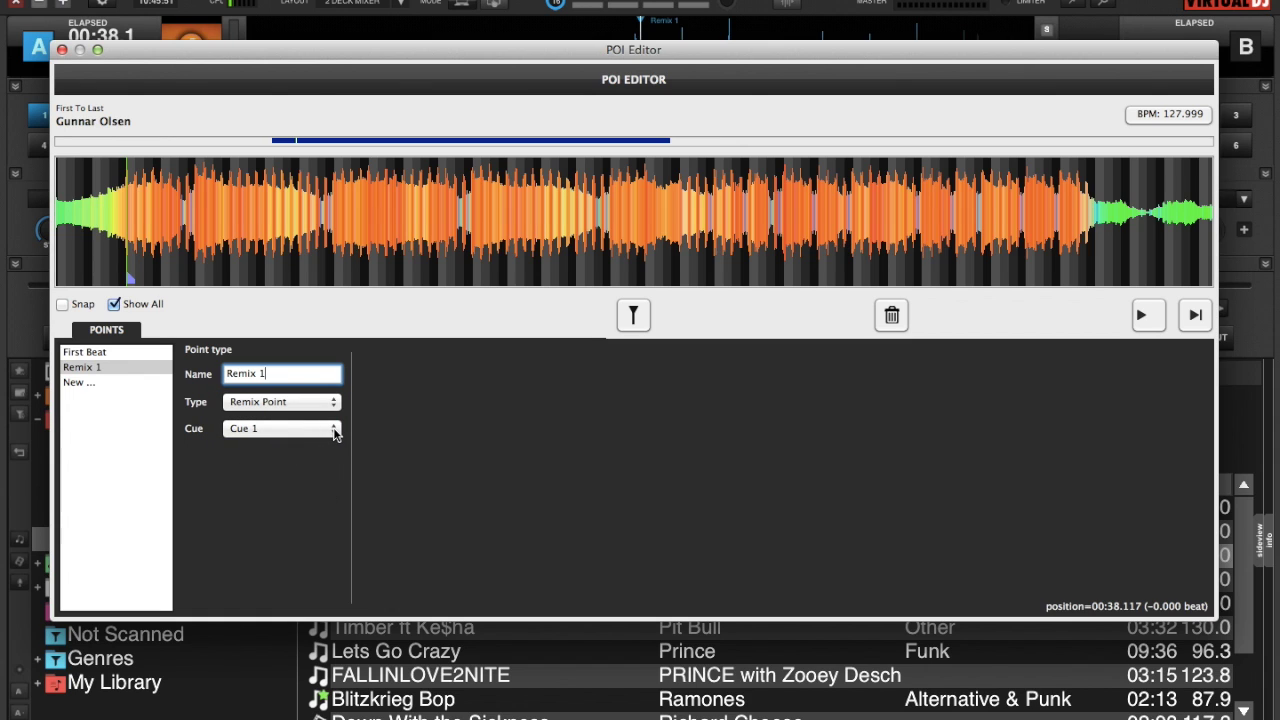
left_click(335, 430)
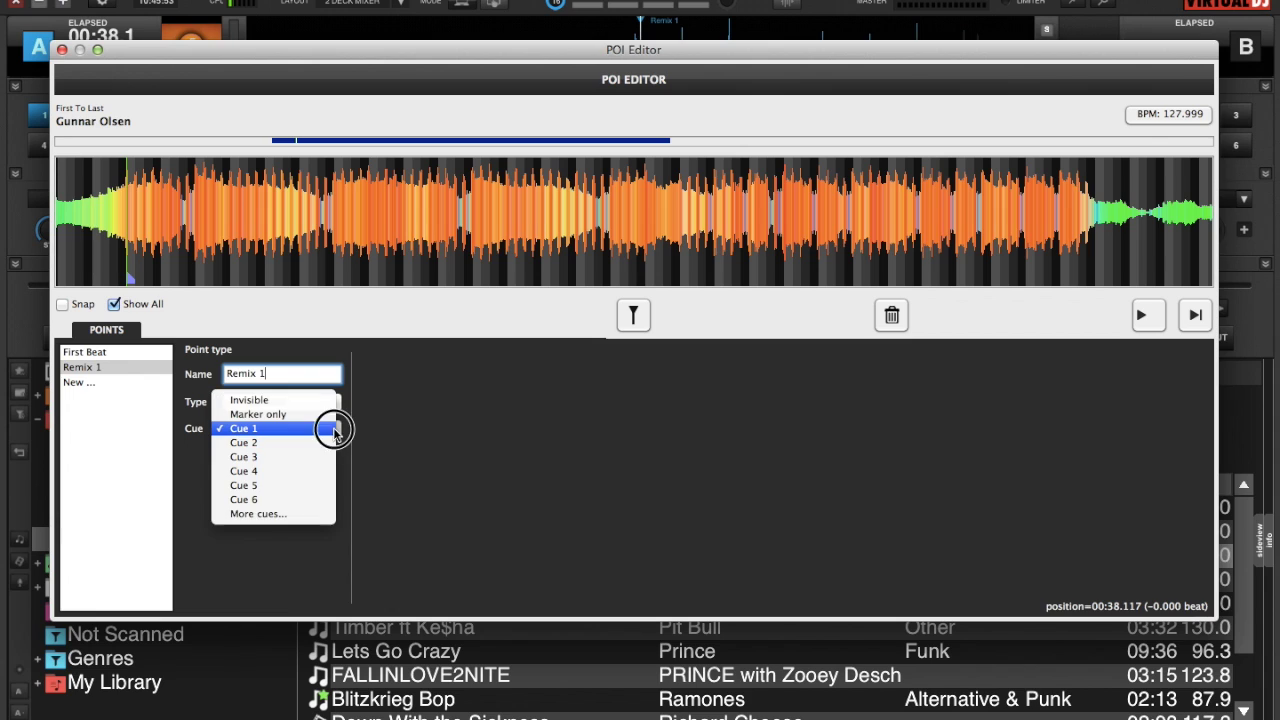
left_click(258, 414)
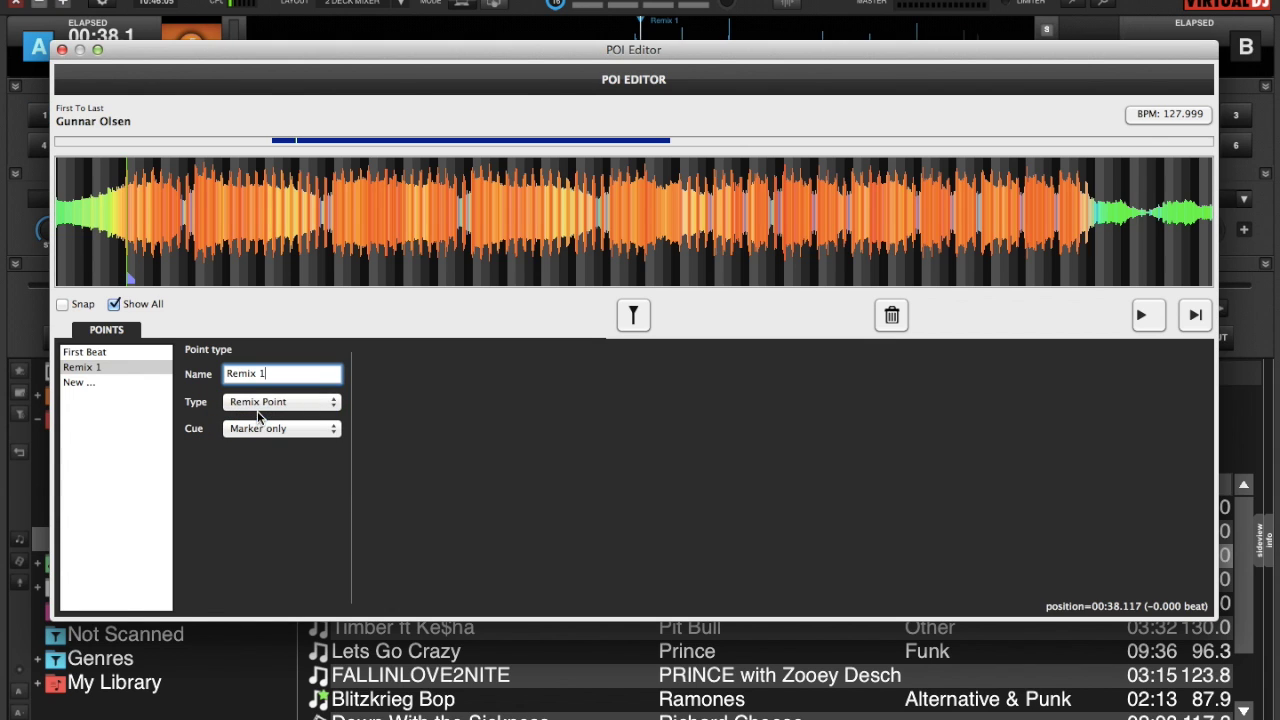
left_click(1147, 317)
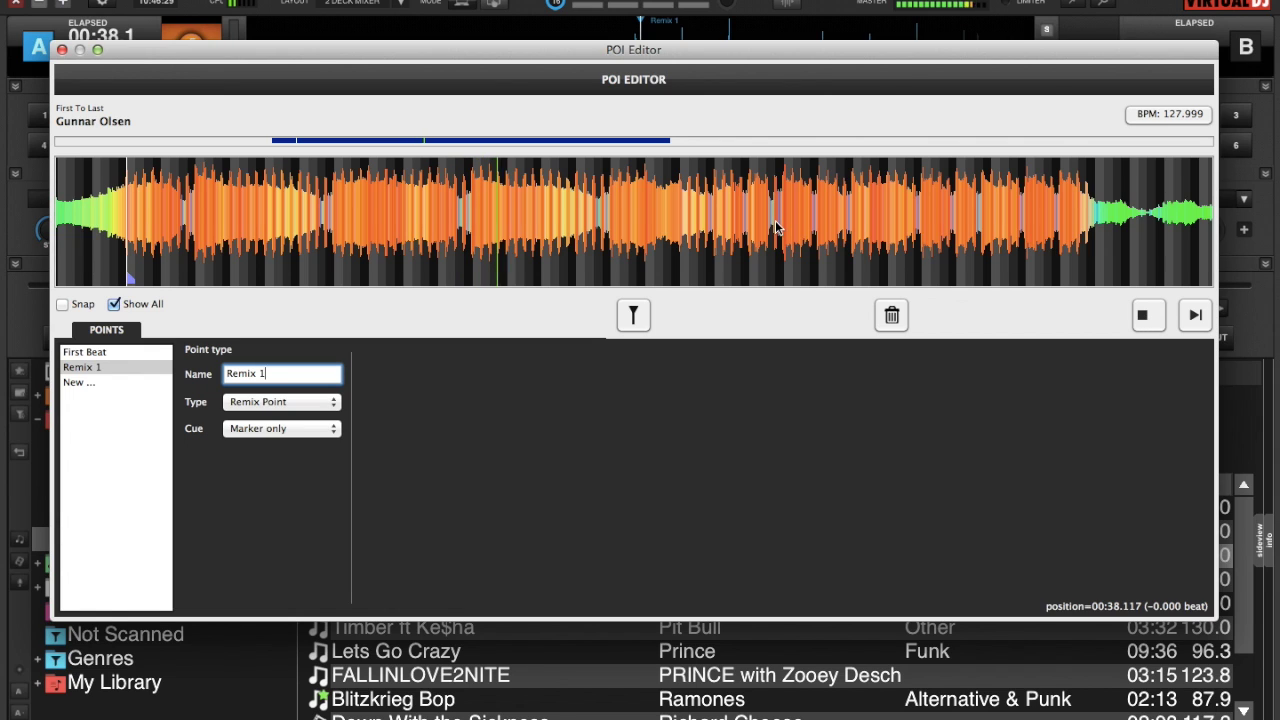
Step: Stop playback with the playhead pulled back to about 01:08.6, zoomed in on the waveform
left_click(689, 210)
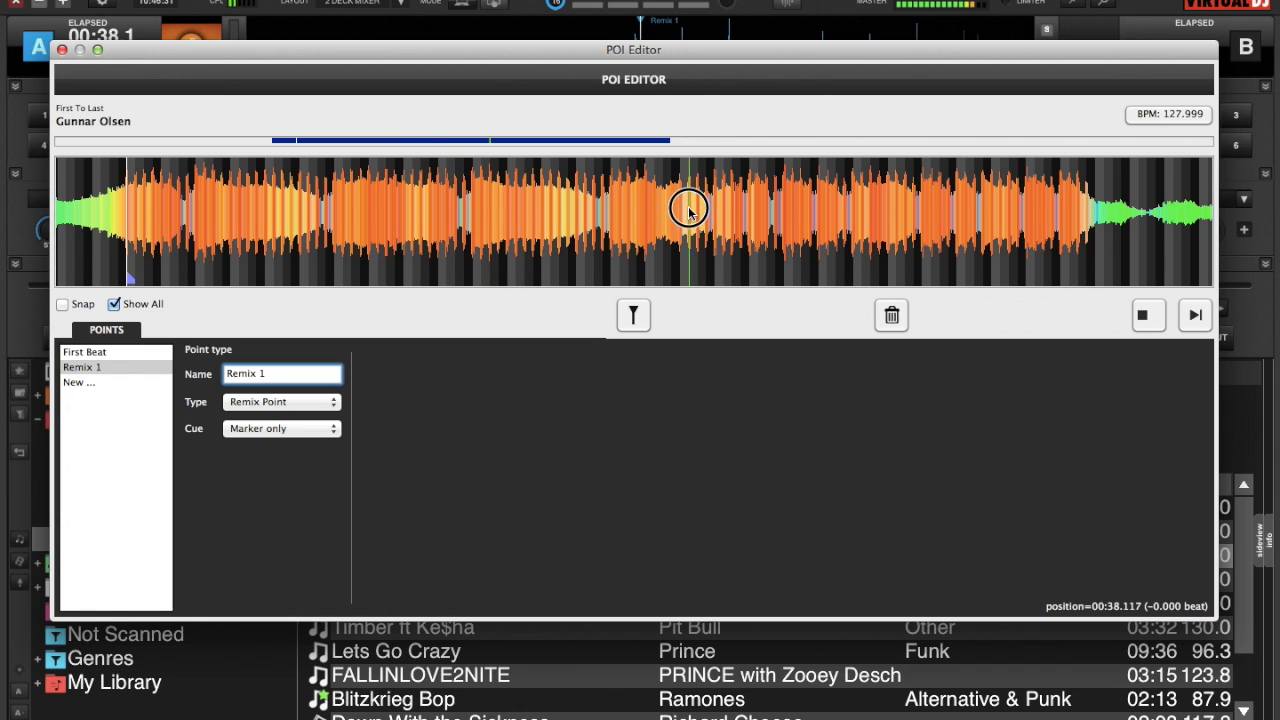
left_click(1147, 317)
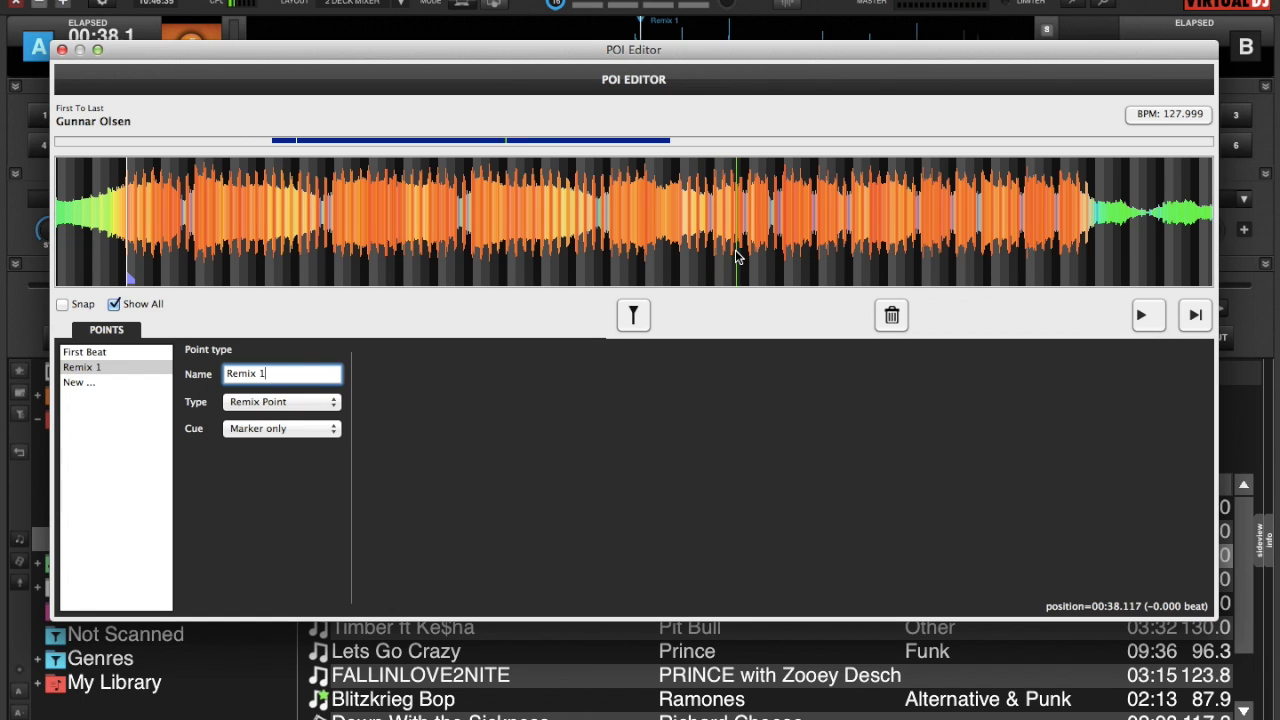
left_click(737, 177)
left_click_drag(737, 177, 689, 183)
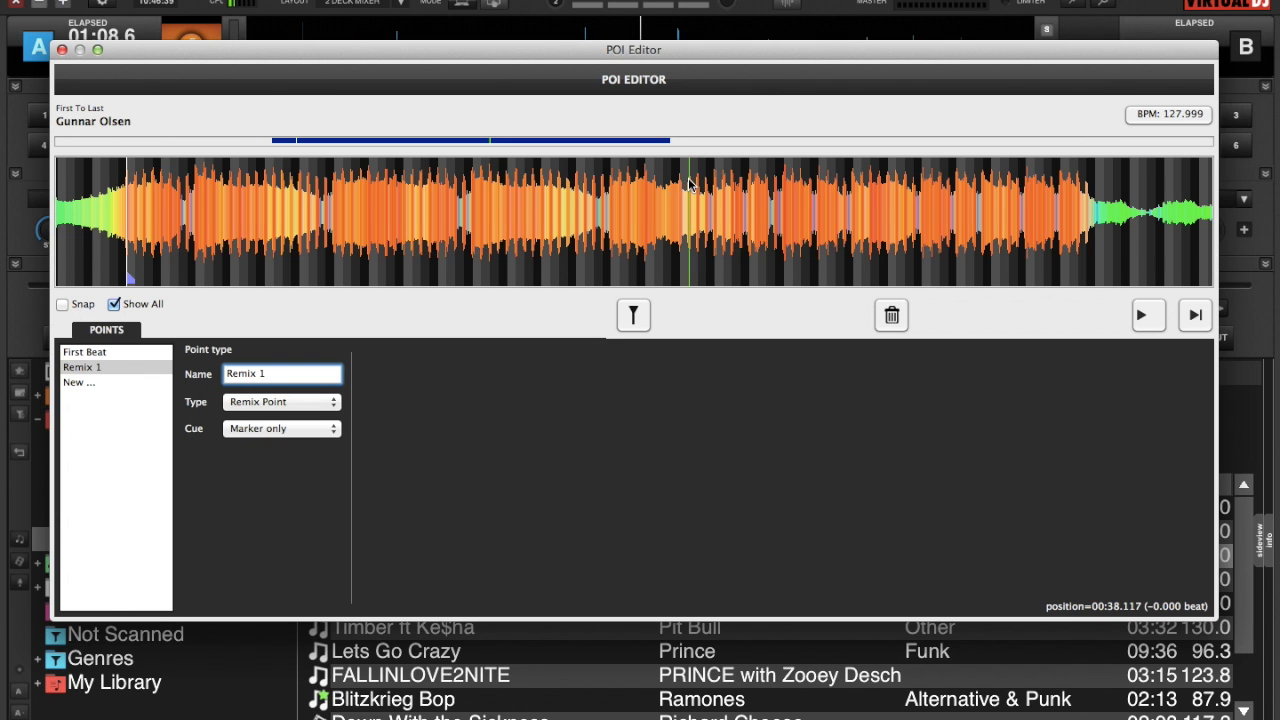
scroll(695, 222, "up", 5)
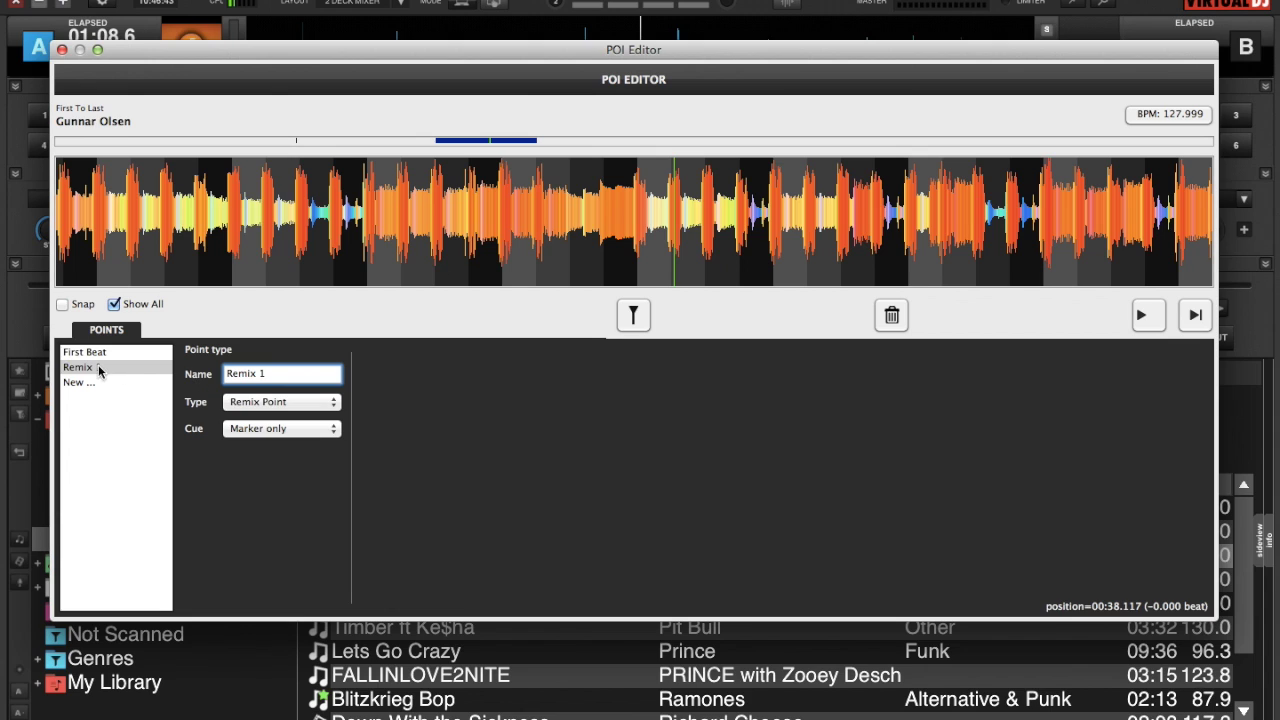
Step: Add a Remix 2 point at 01:08.618 as a Remix Point with Cue set to Marker only
left_click(73, 385)
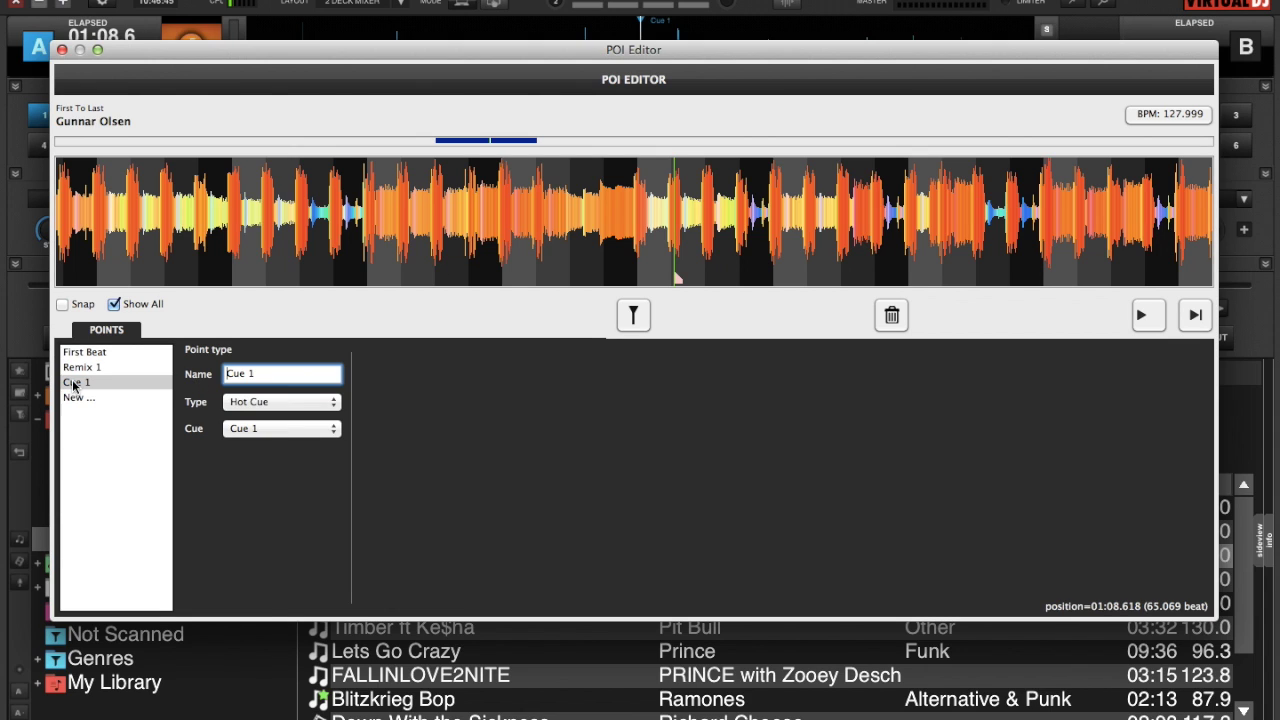
left_click(257, 375)
type("Remix 2")
left_click(336, 404)
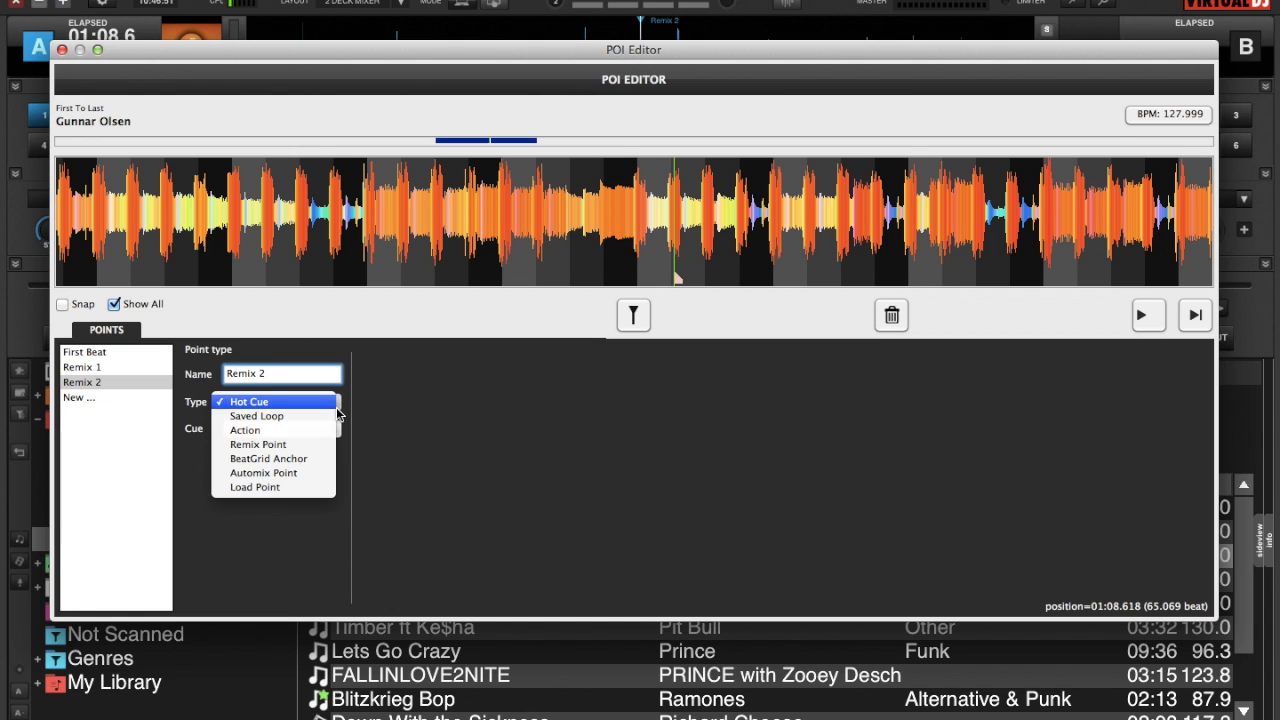
left_click(290, 447)
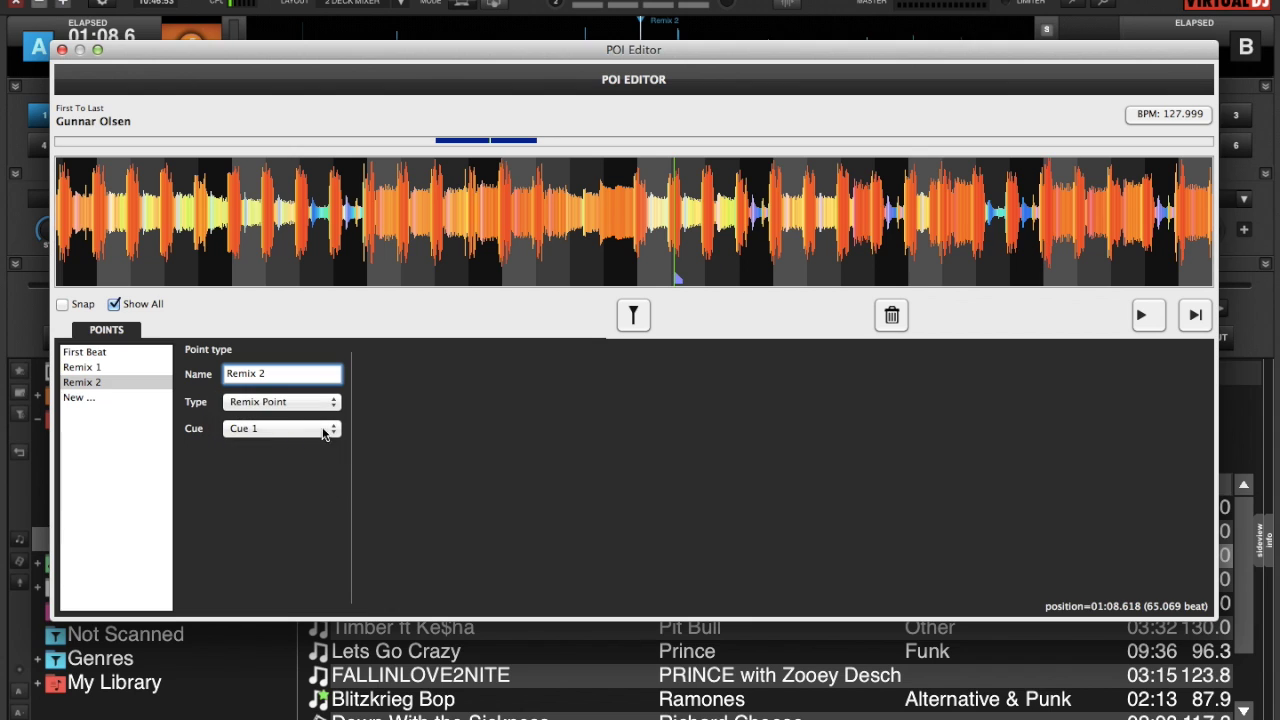
left_click(335, 430)
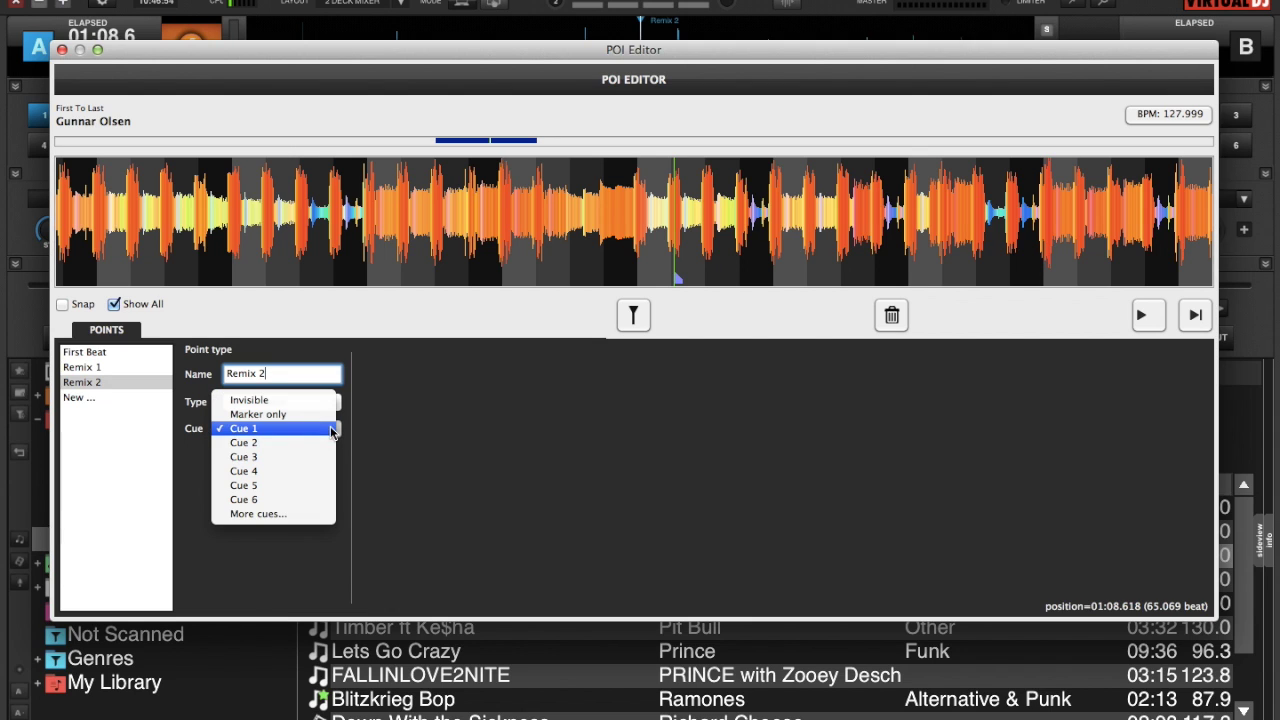
left_click(270, 413)
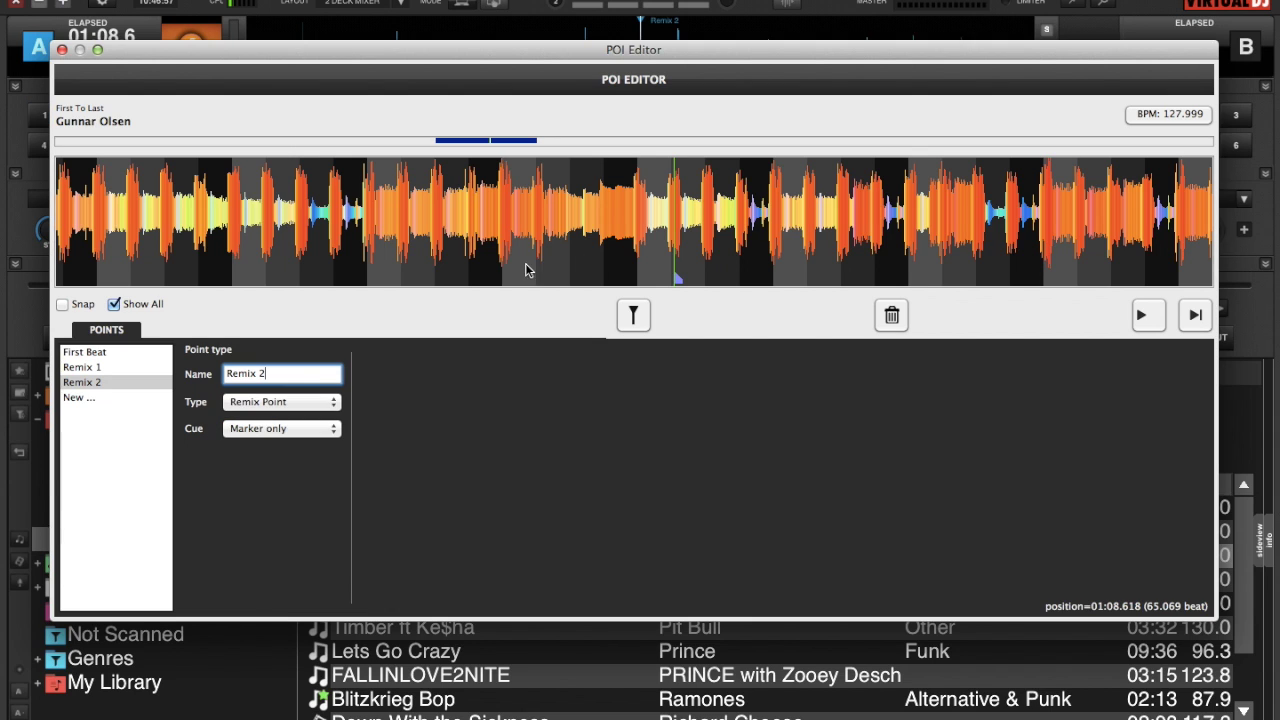
scroll(500, 245, "down", 10)
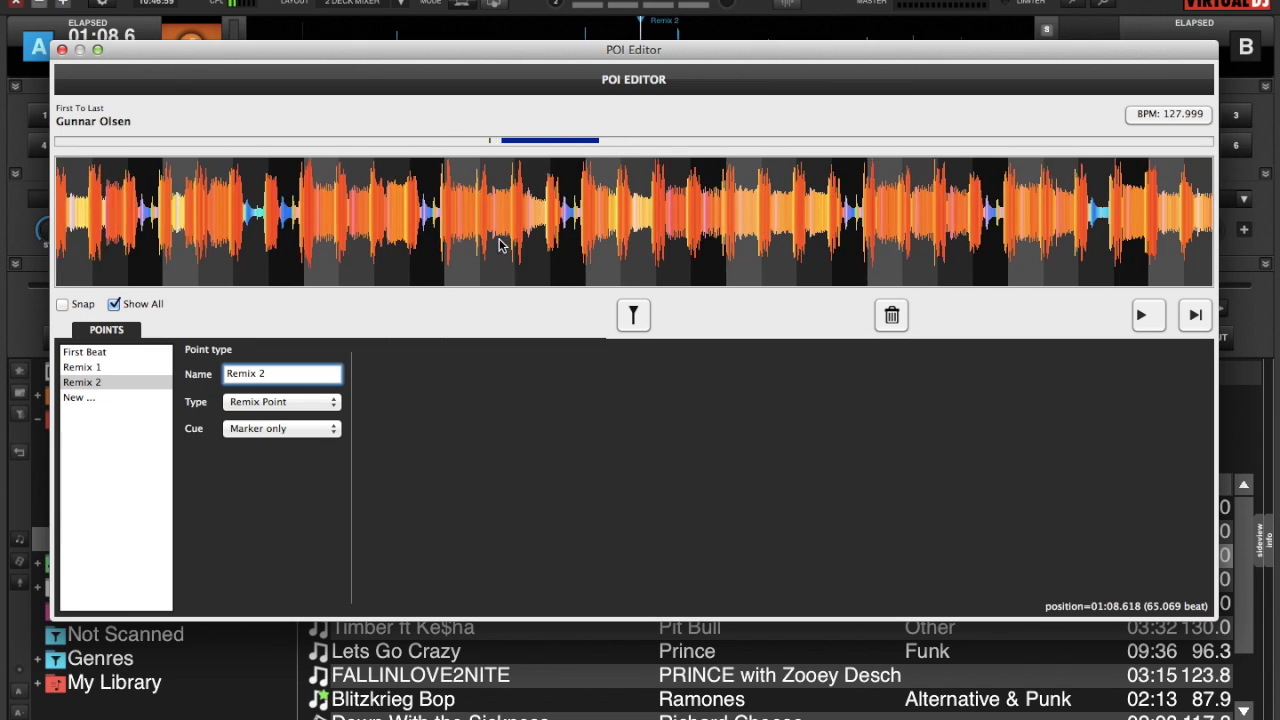
scroll(500, 245, "down", 5)
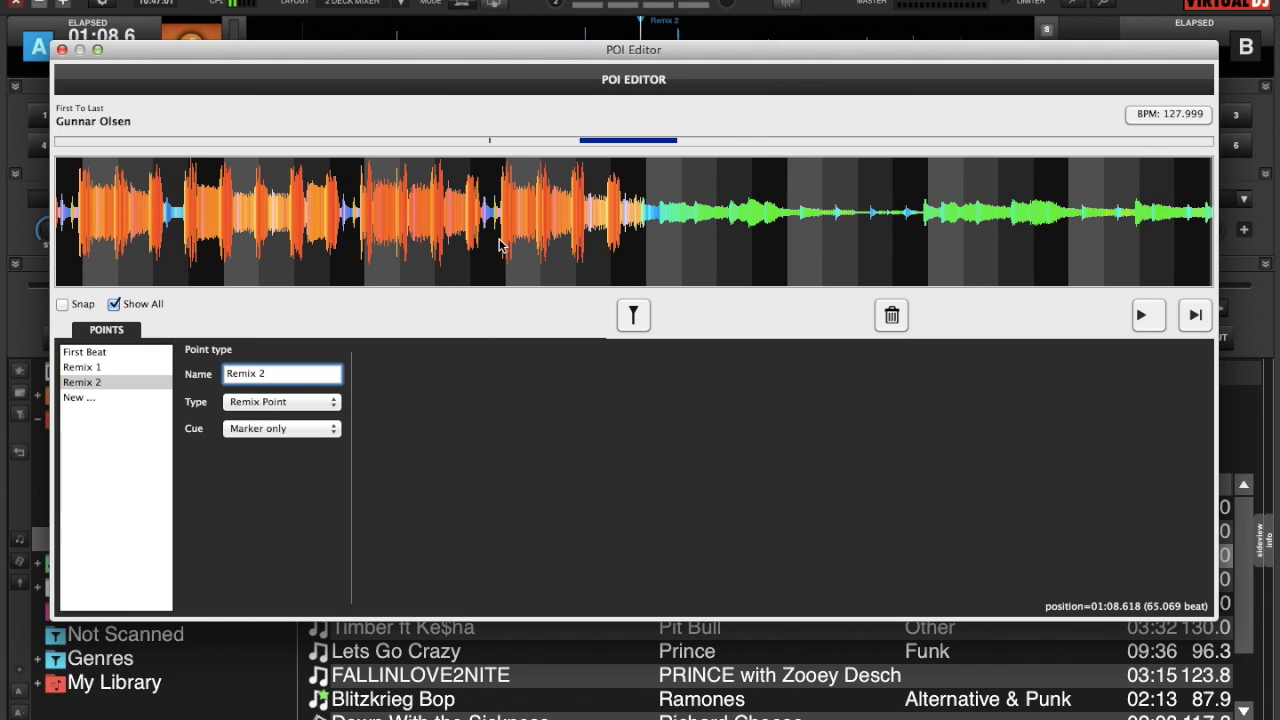
Step: Place the playhead at the start of the green section, 01:30.634
left_click(648, 253)
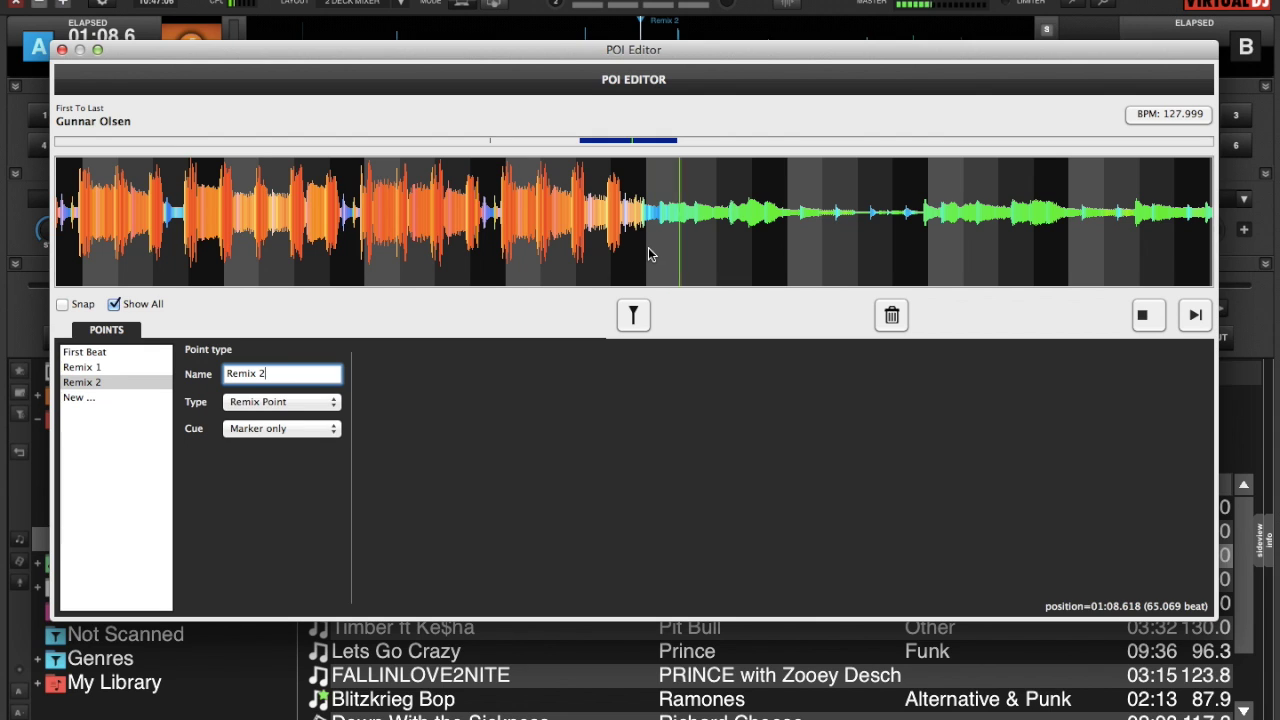
left_click(1143, 316)
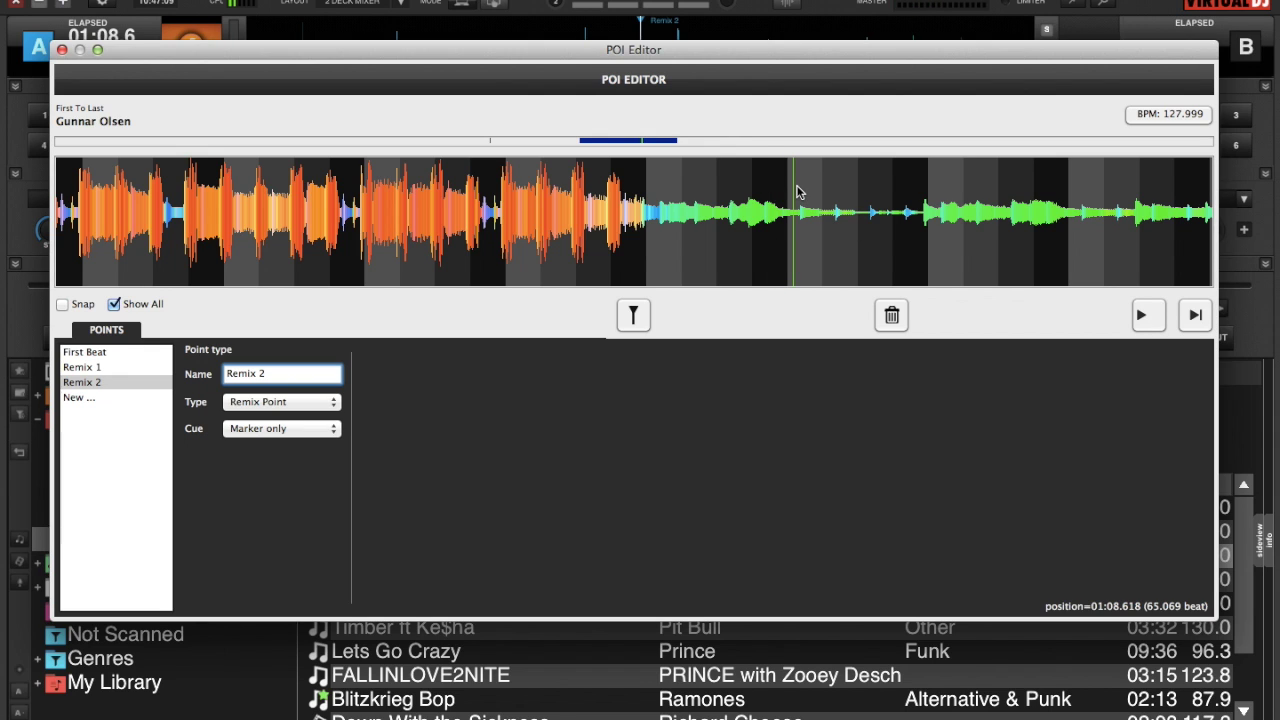
left_click_drag(795, 193, 649, 197)
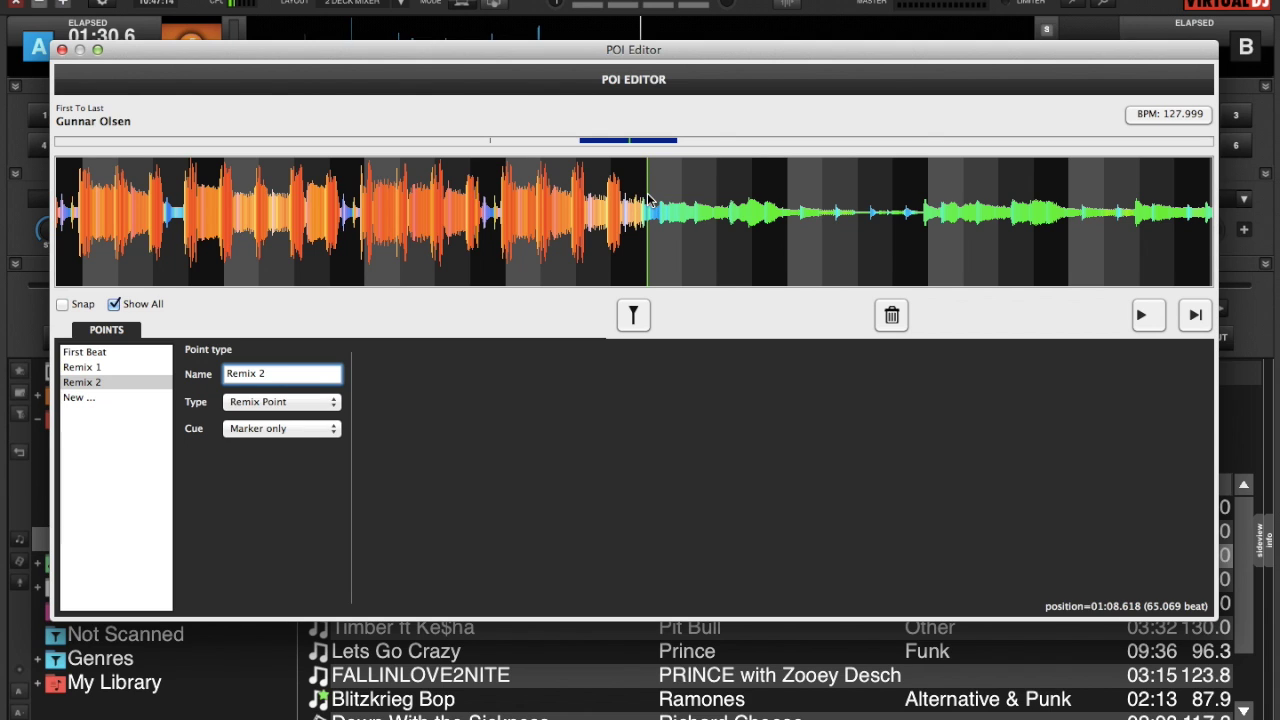
Step: Add a Remix 3 point there, typed Remix Point with Cue set to Marker only
left_click(80, 399)
left_click_drag(277, 371, 158, 376)
type("Re")
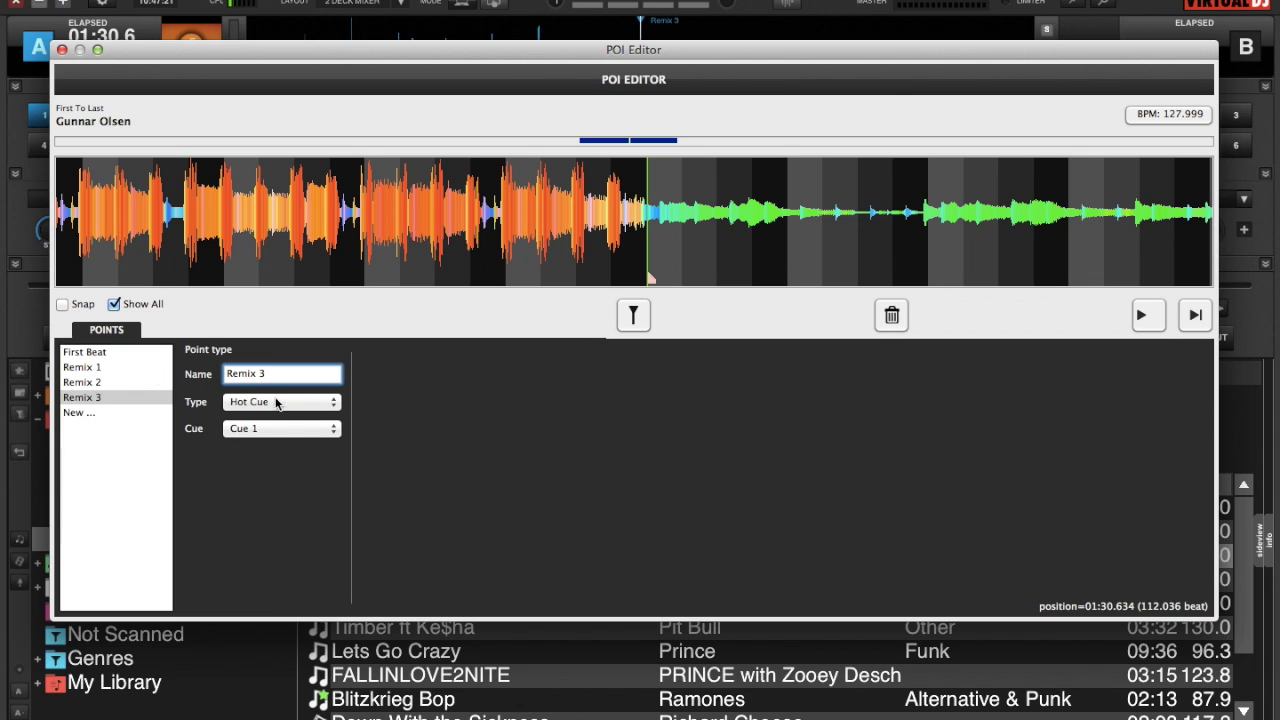
left_click(335, 410)
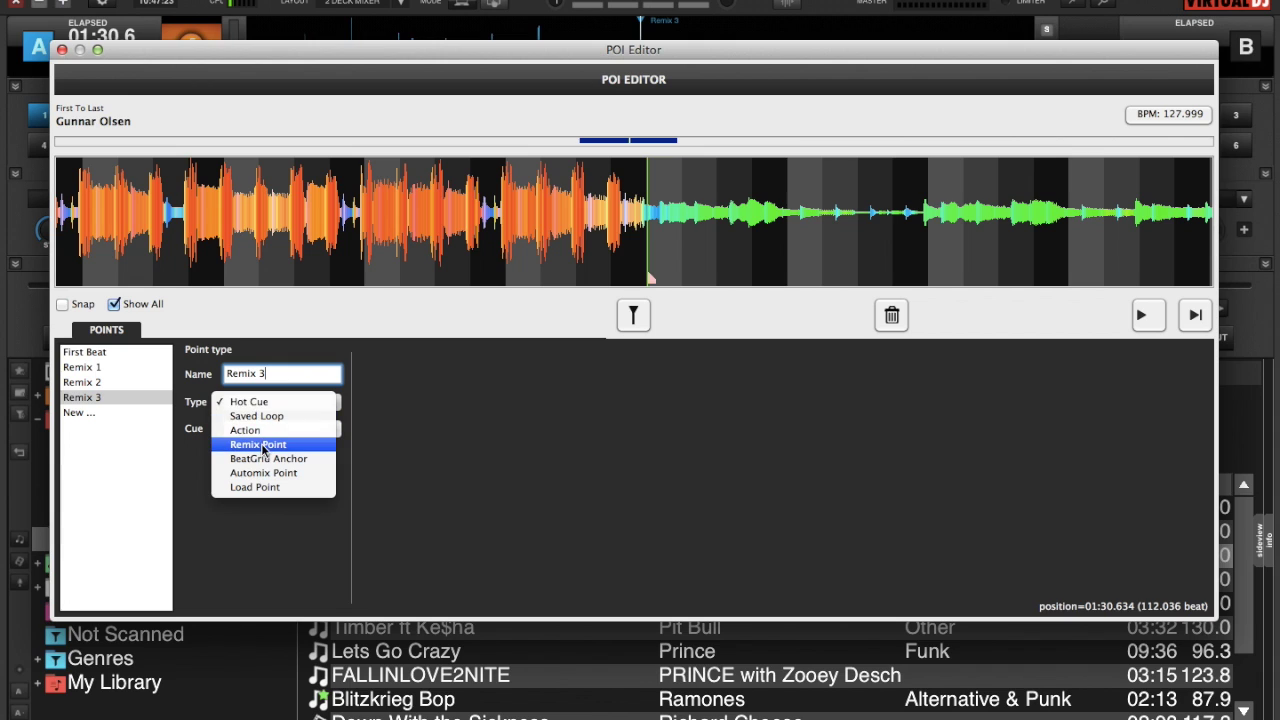
left_click(263, 446)
left_click(335, 430)
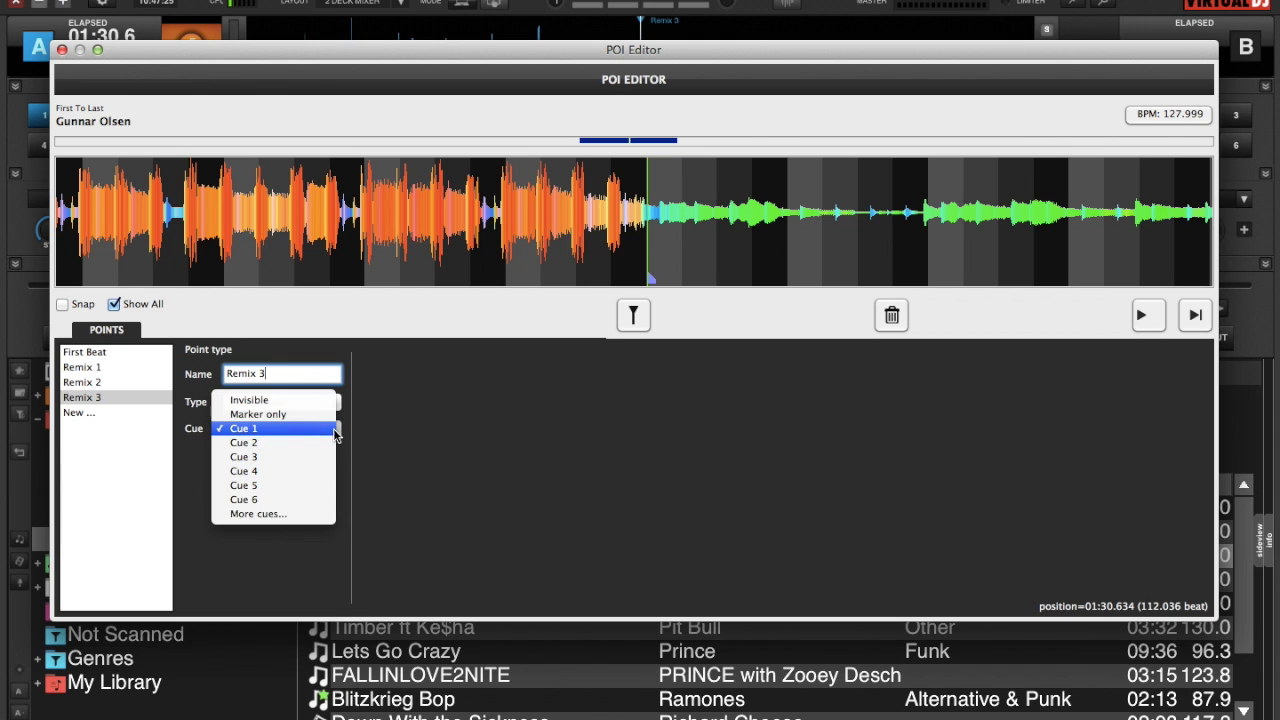
left_click(275, 414)
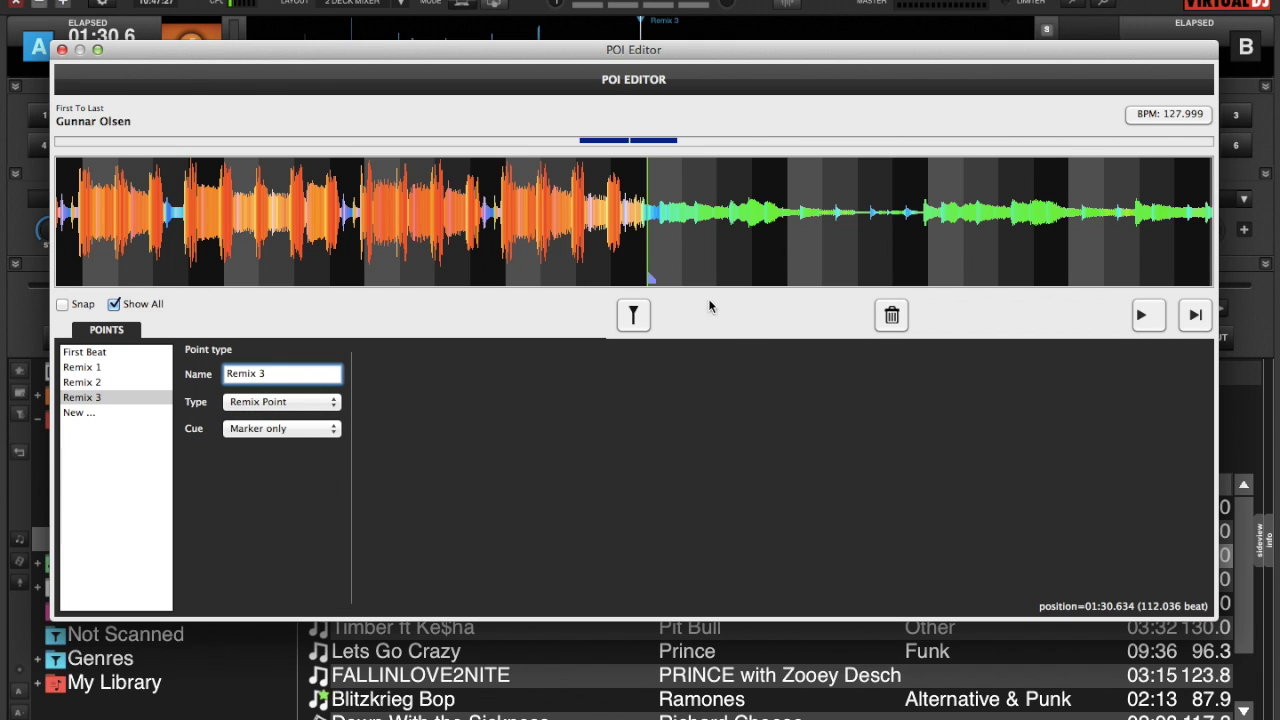
scroll(675, 233, "down", 5)
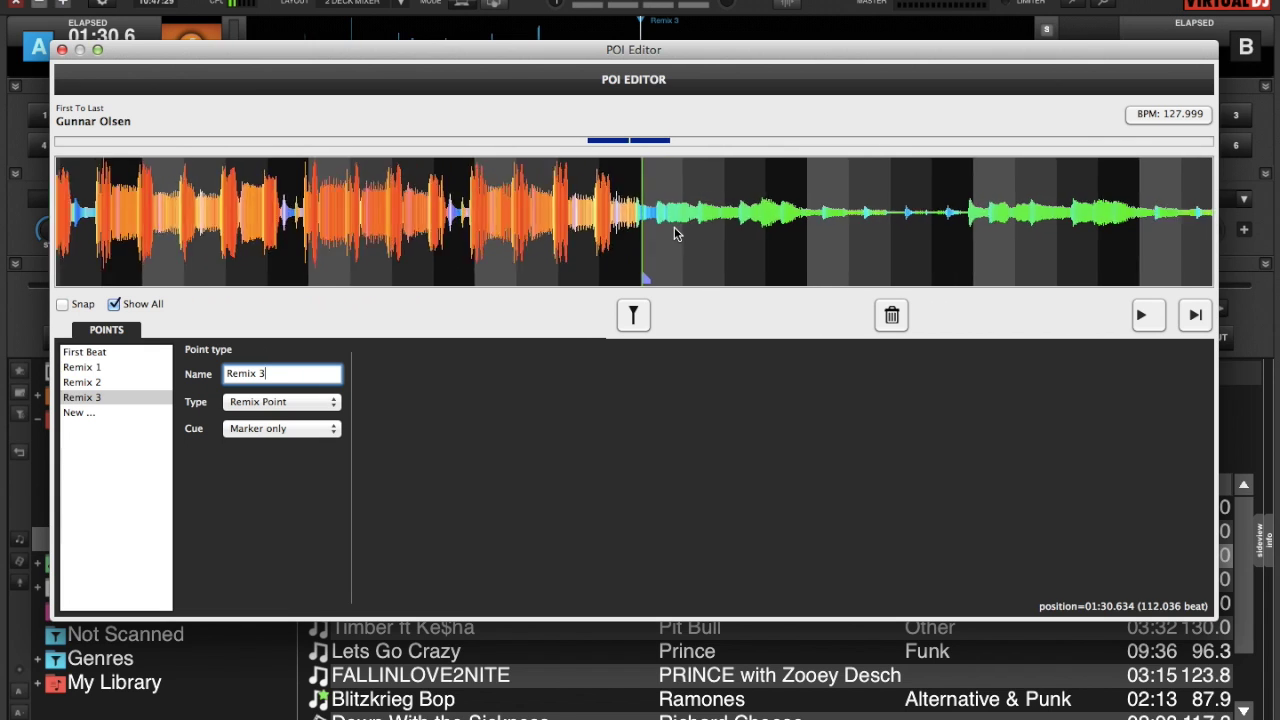
scroll(675, 233, "down", 3)
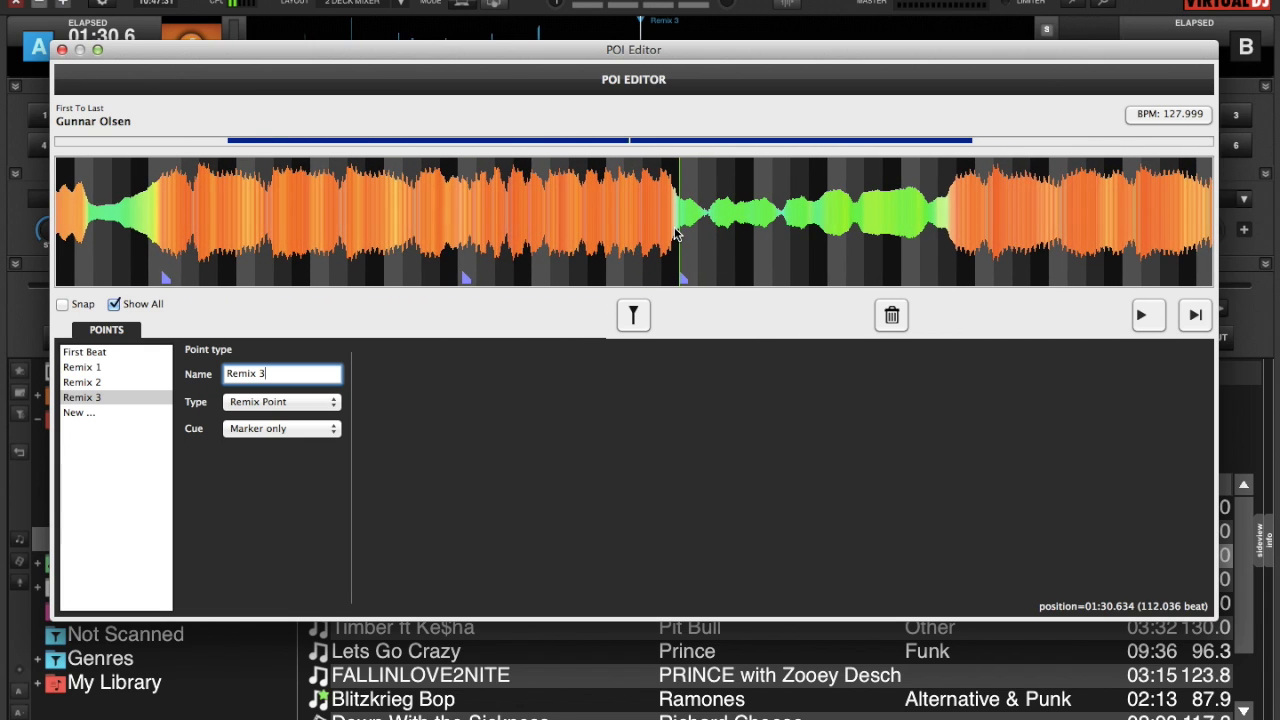
Step: Set the playhead to about 01:58.7, exactly where the loud section resumes
left_click(1141, 315)
left_click_drag(715, 185, 954, 192)
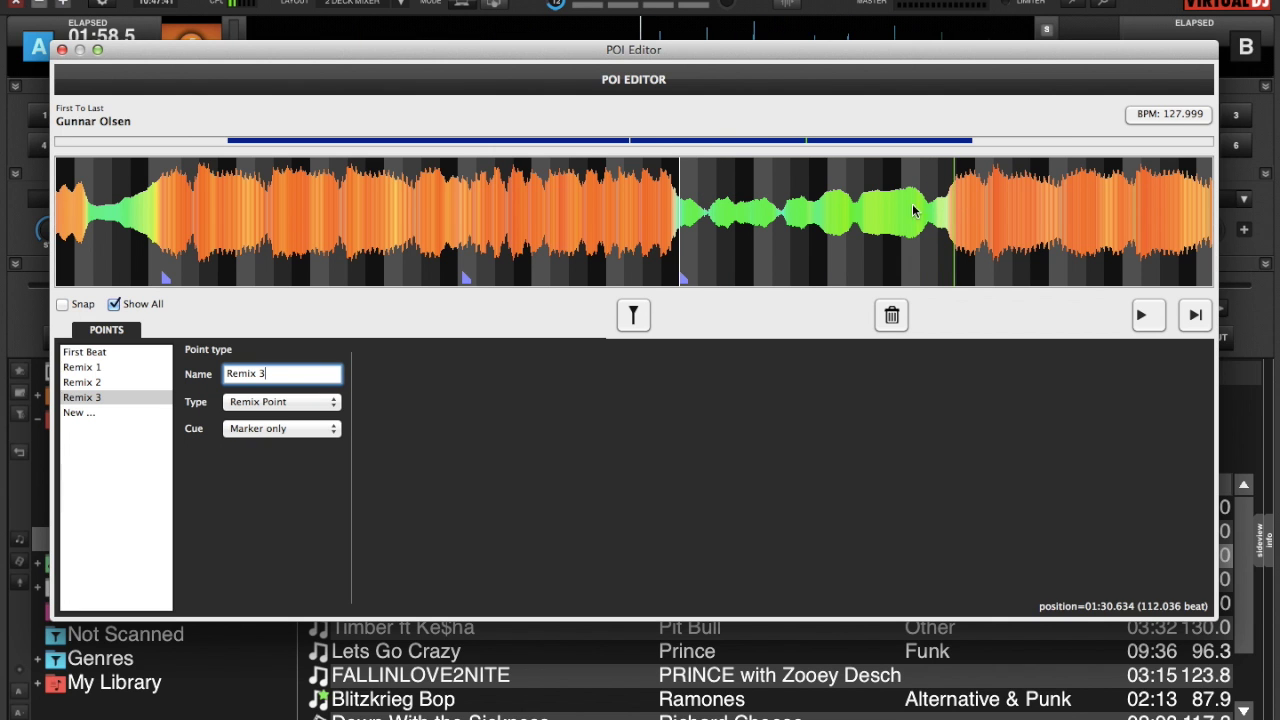
scroll(858, 252, "up", 3)
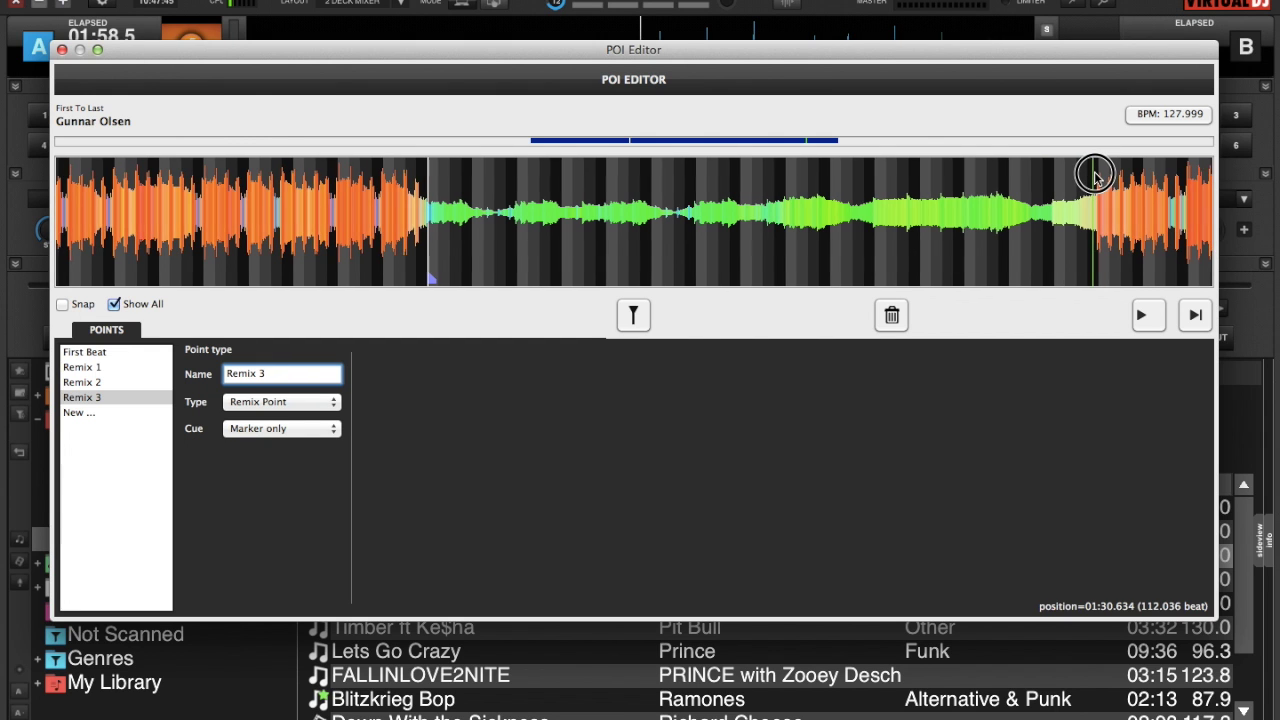
scroll(898, 213, "left", 3)
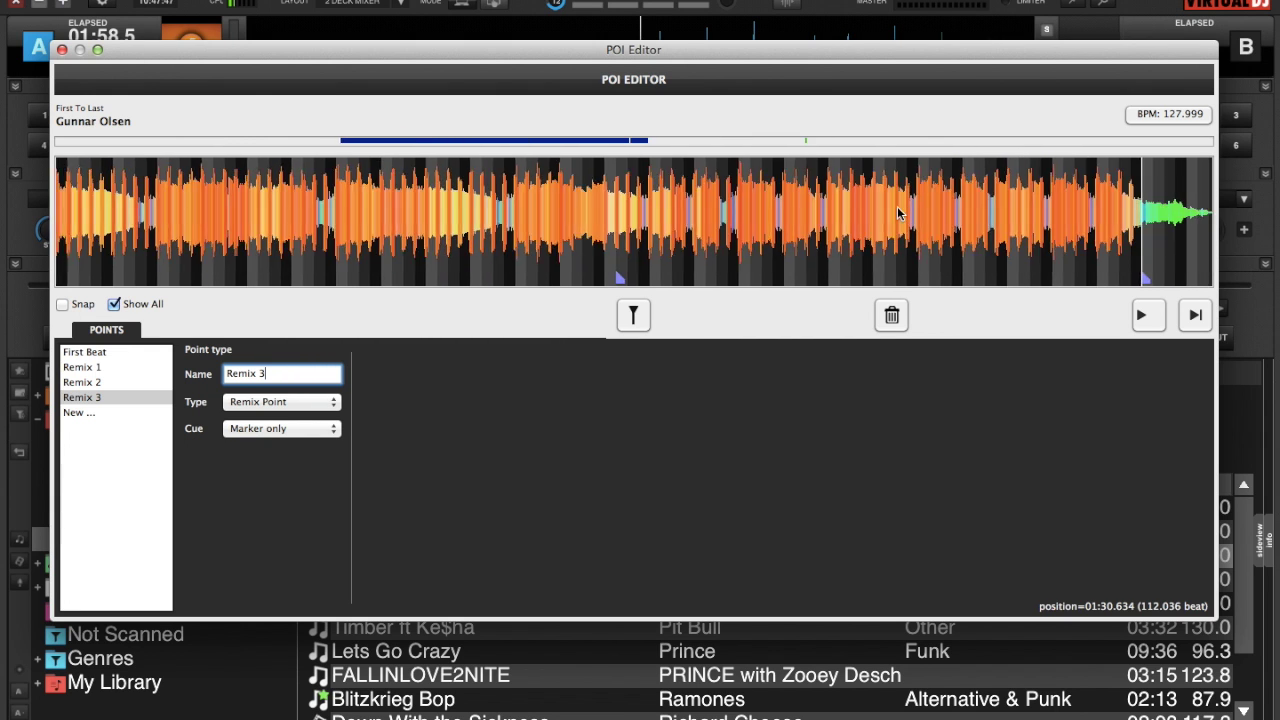
scroll(898, 213, "right", 8)
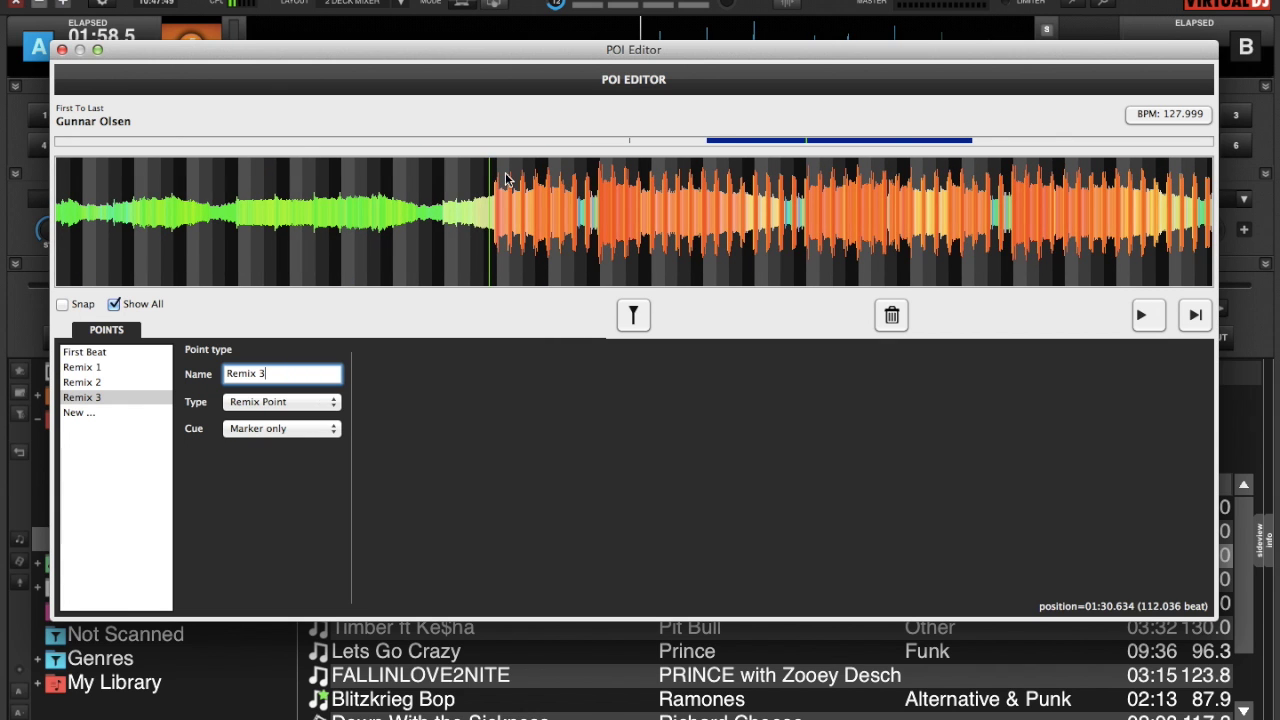
left_click_drag(493, 177, 502, 176)
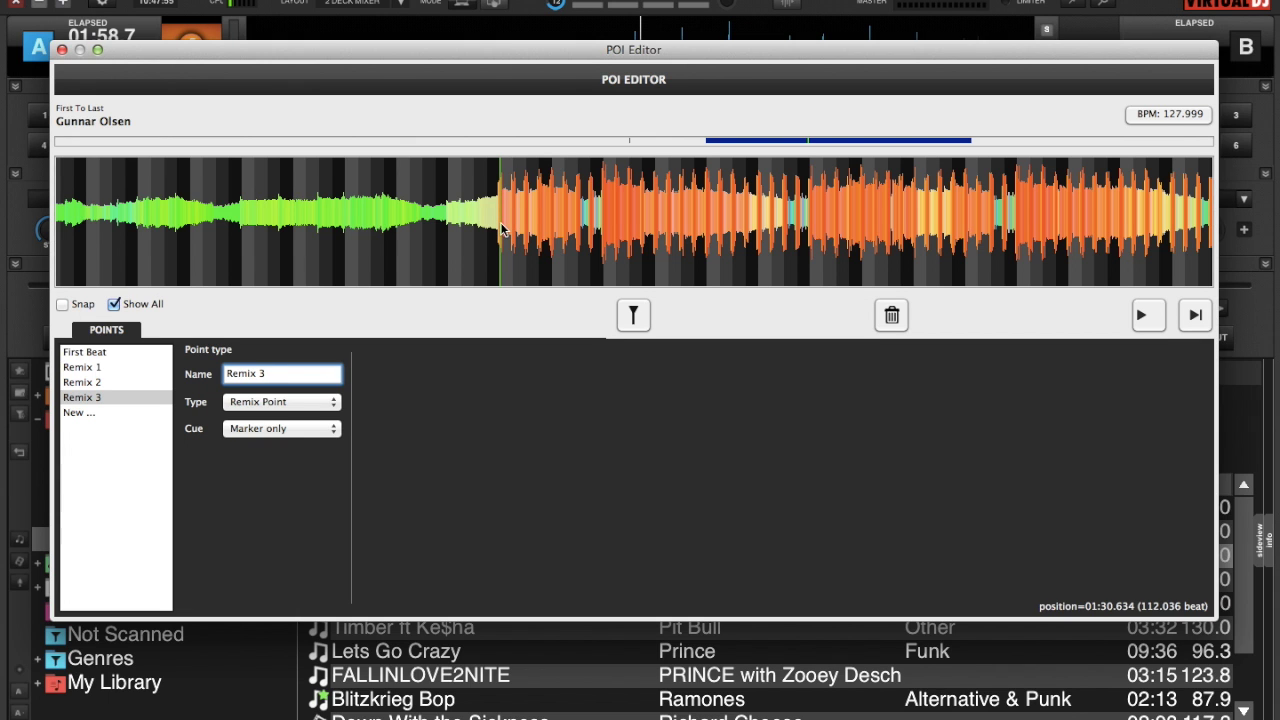
scroll(500, 228, "up", 4)
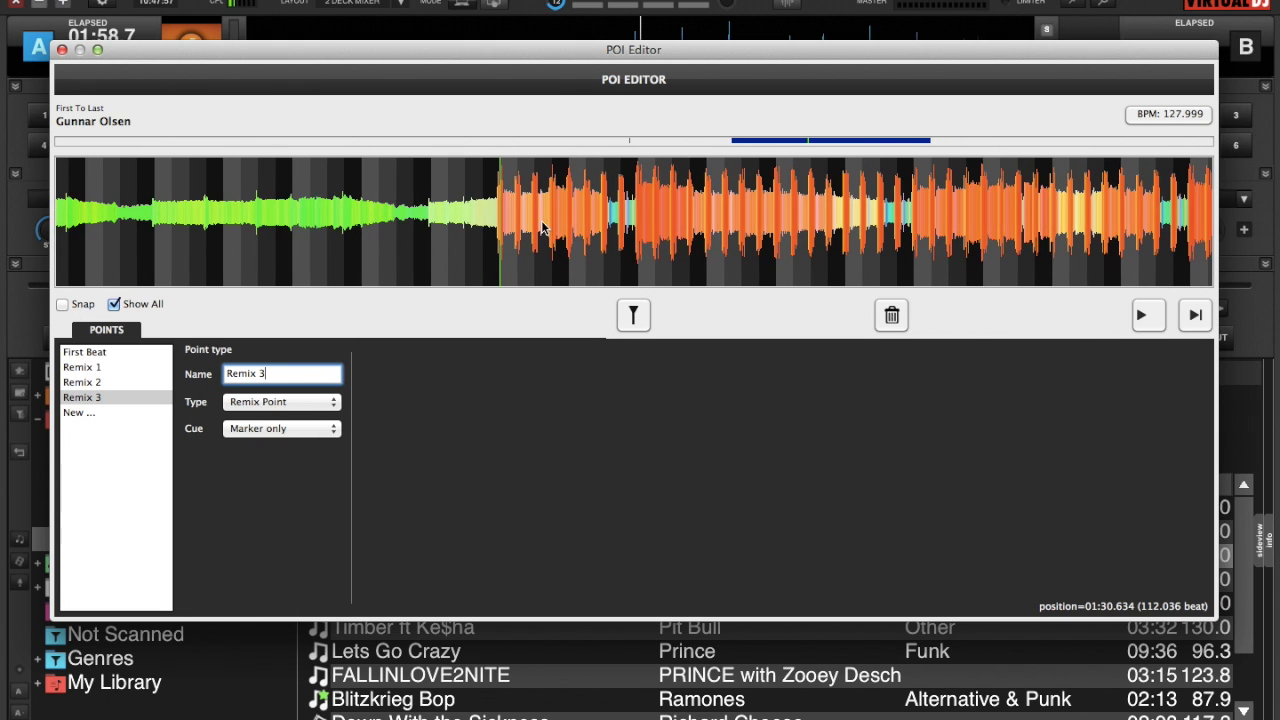
Step: Add a Marker-only Remix Point named Remix 4 at 01:58.740, then close the POI Editor
left_click(76, 414)
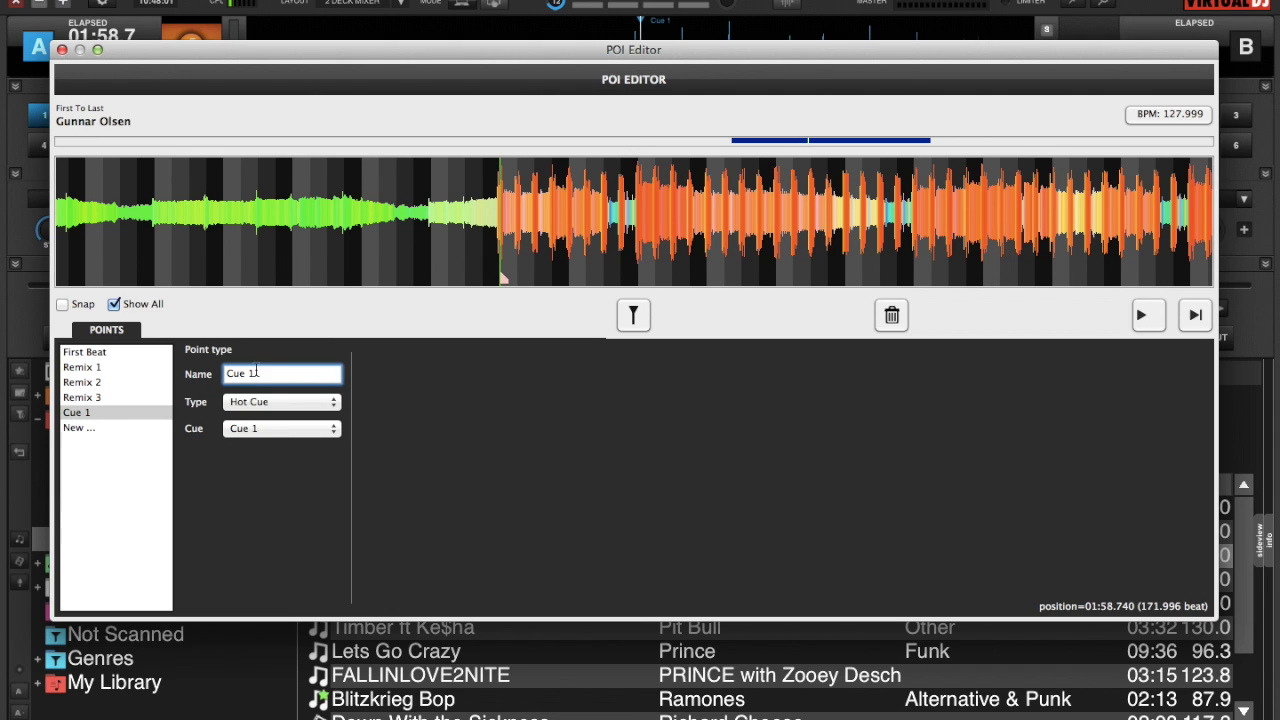
left_click_drag(257, 372, 150, 382)
type("Remix 4")
left_click(336, 406)
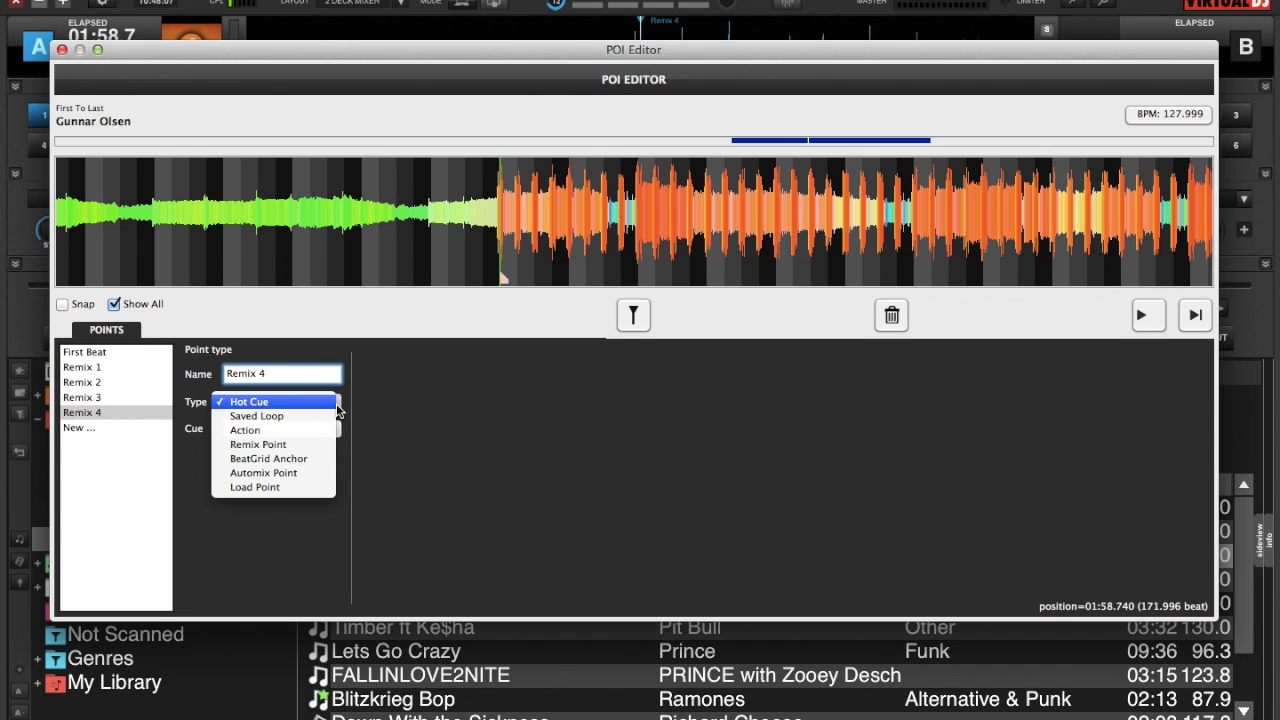
left_click(281, 445)
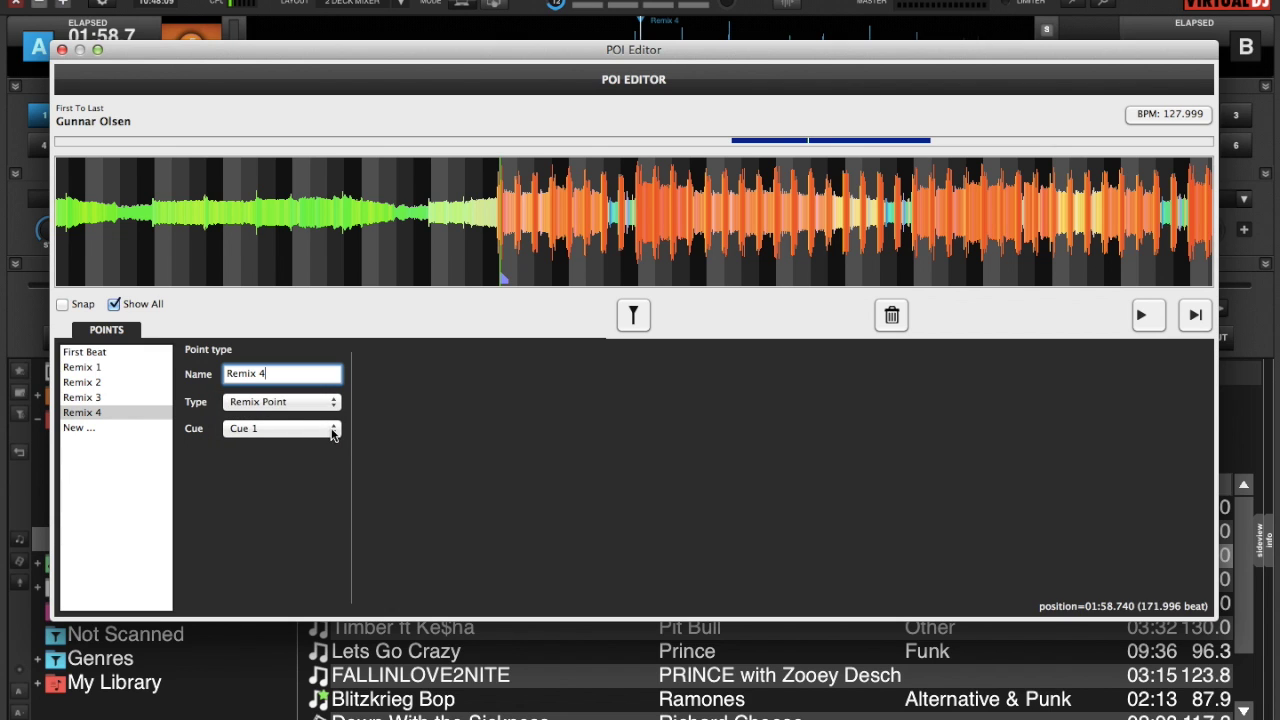
left_click(333, 430)
left_click(277, 415)
left_click(501, 275)
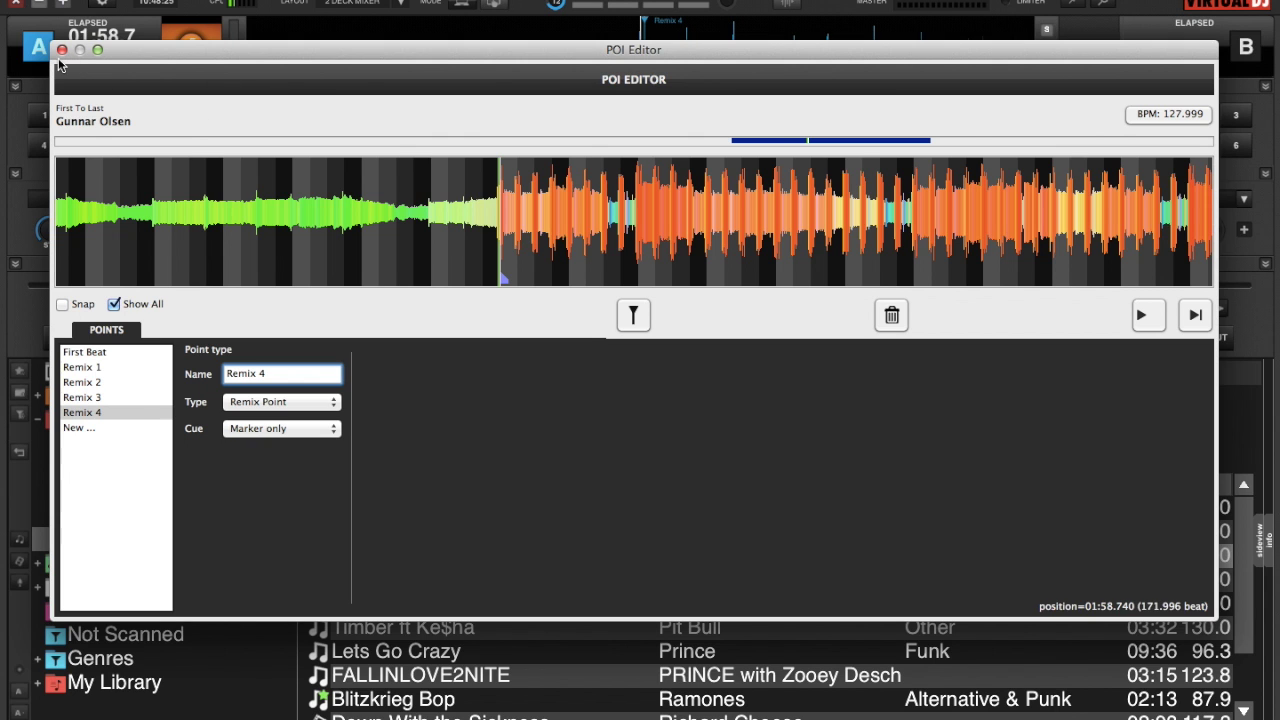
left_click(62, 50)
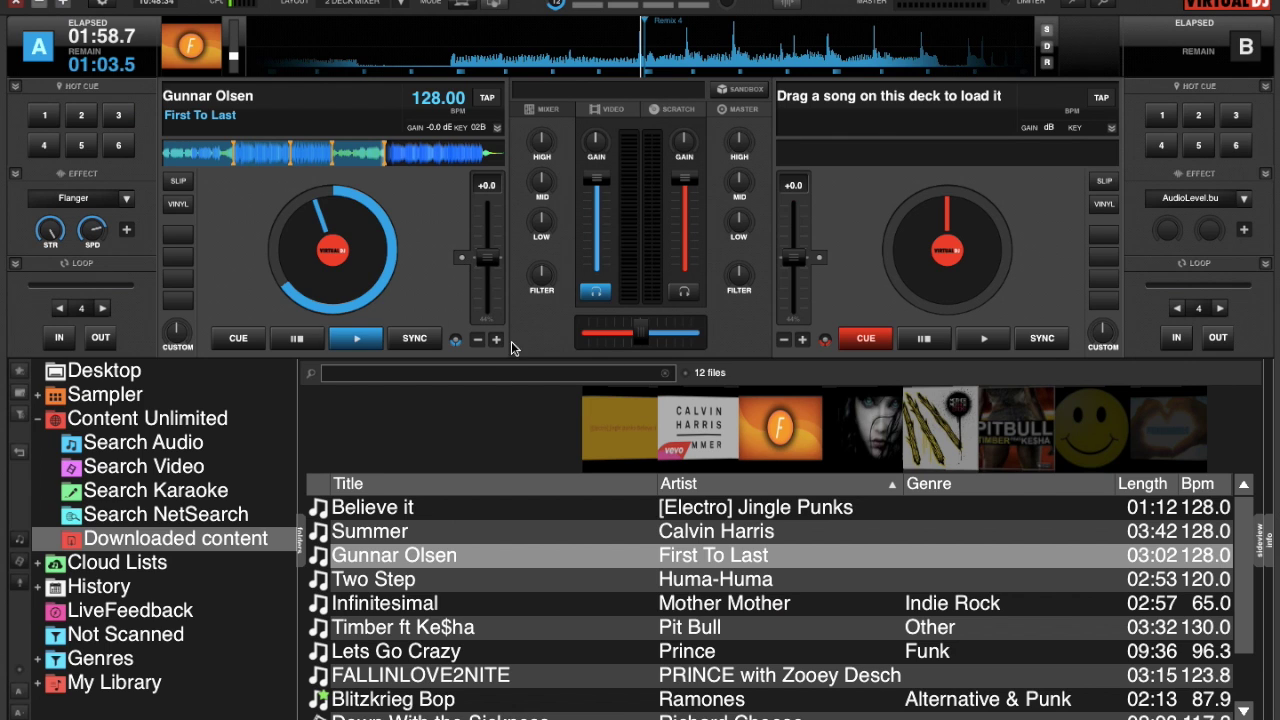
Step: Show the Sampler panel with its bank switched to remix mode
left_click(1261, 546)
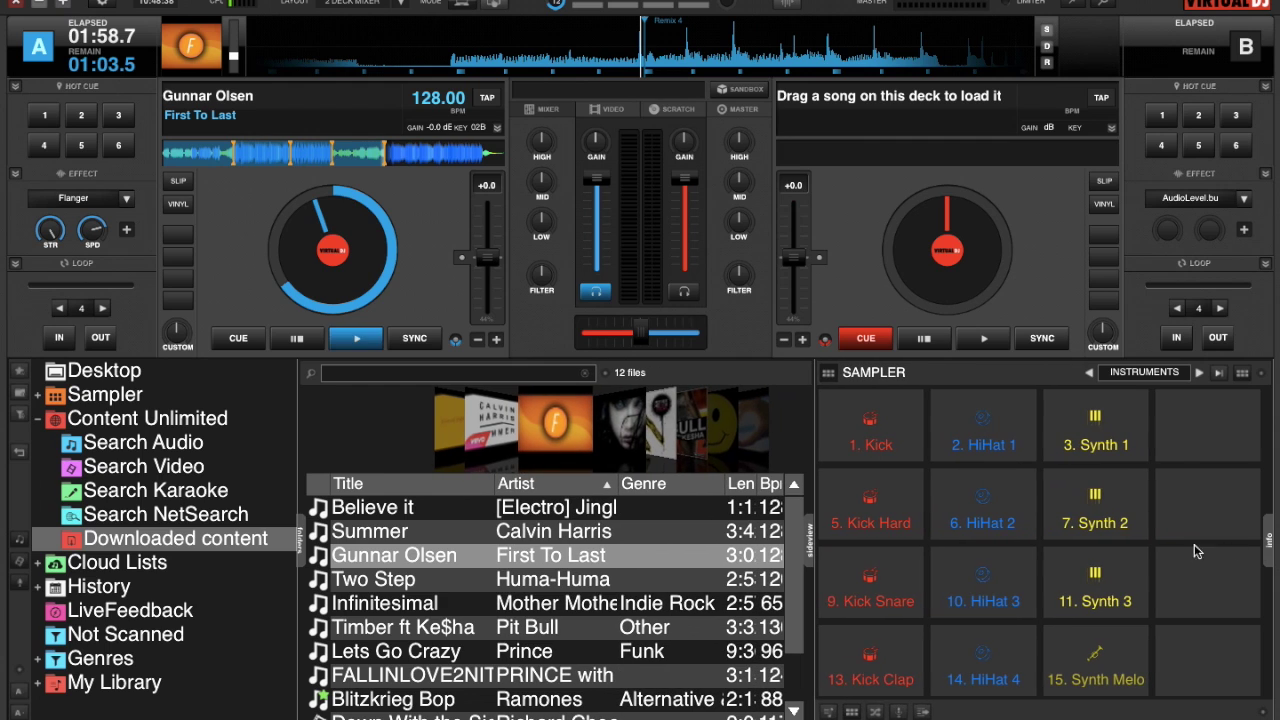
left_click(1137, 381)
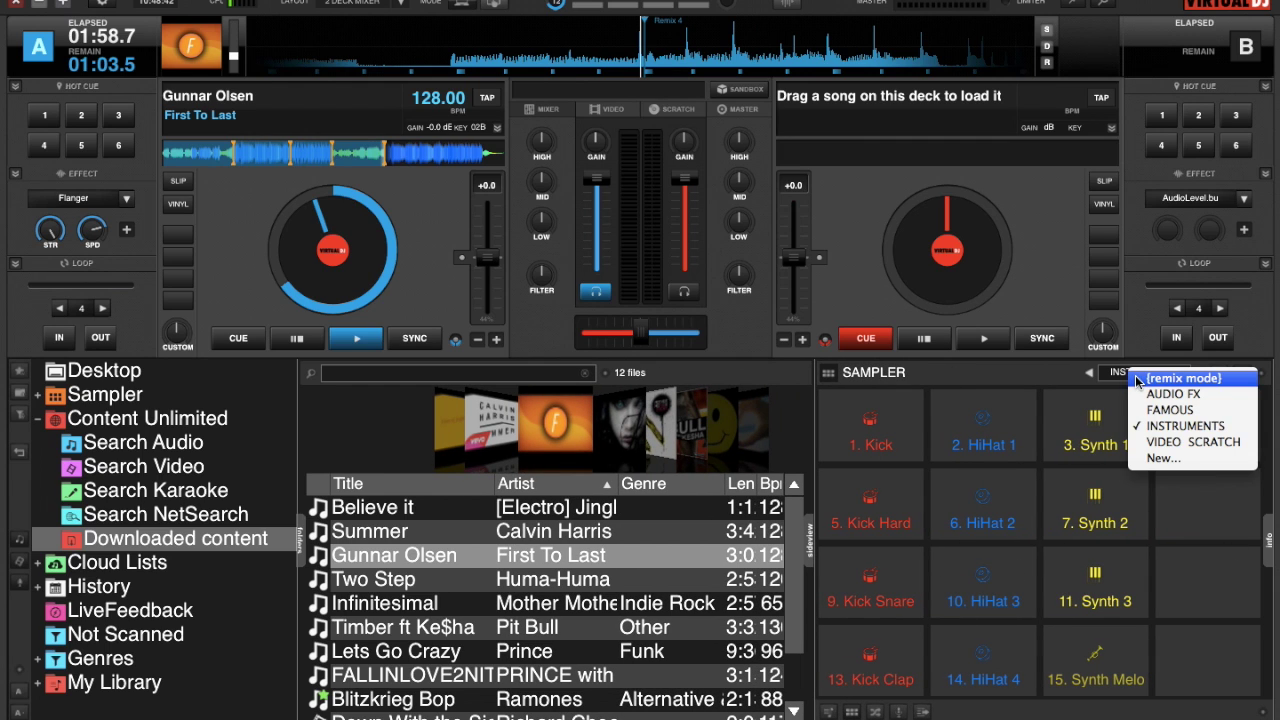
left_click(1200, 381)
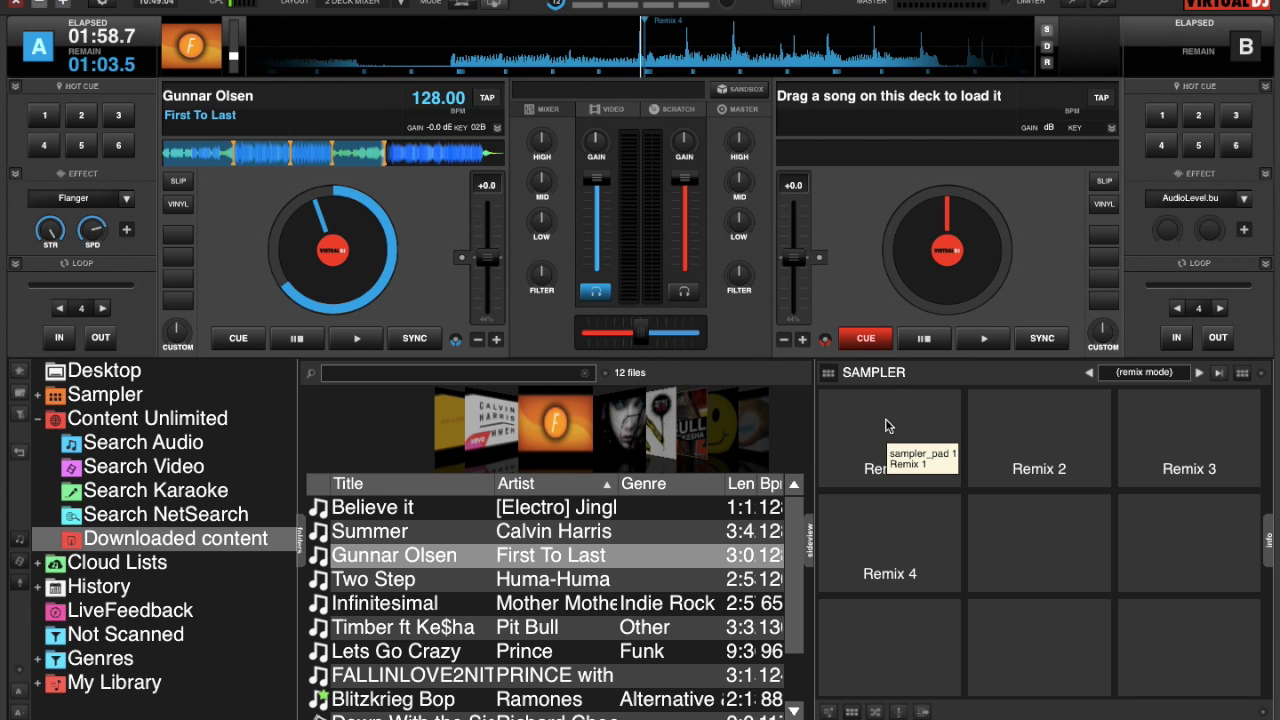
Step: Trigger sampler pads Remix 1, 2, 1, 3 and 2 to jump deck A between points
left_click(885, 425)
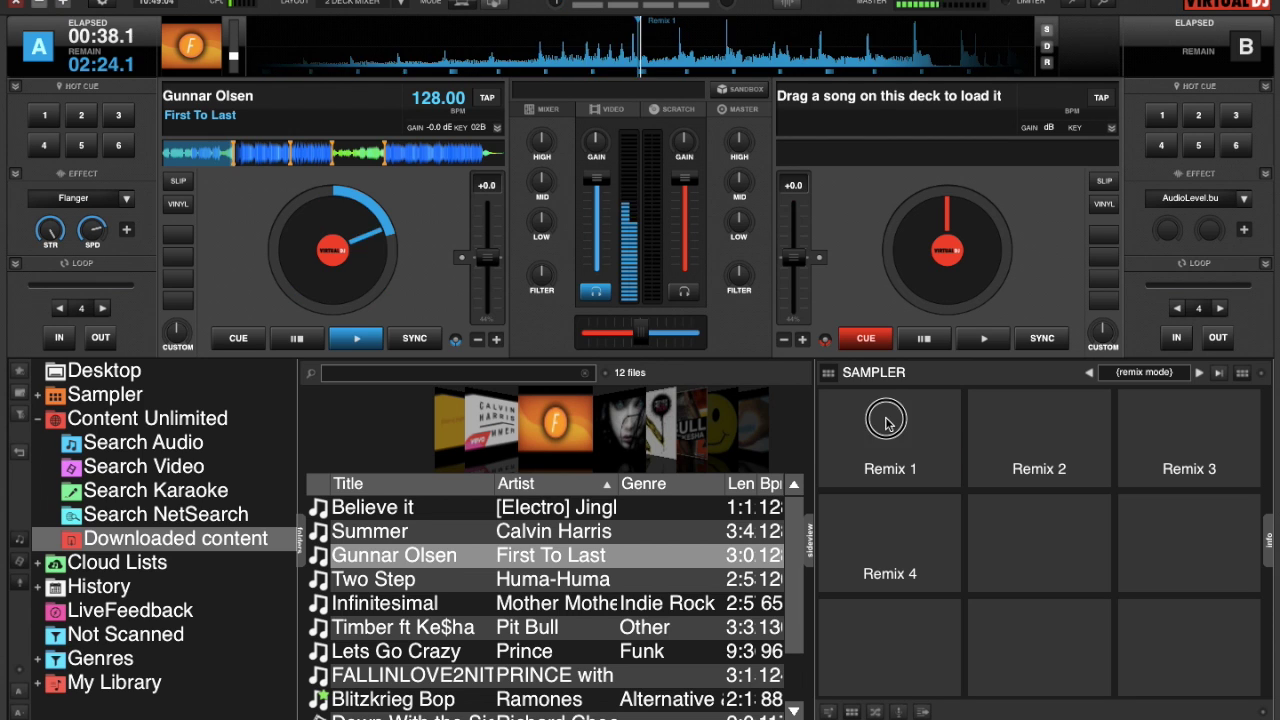
left_click(1024, 430)
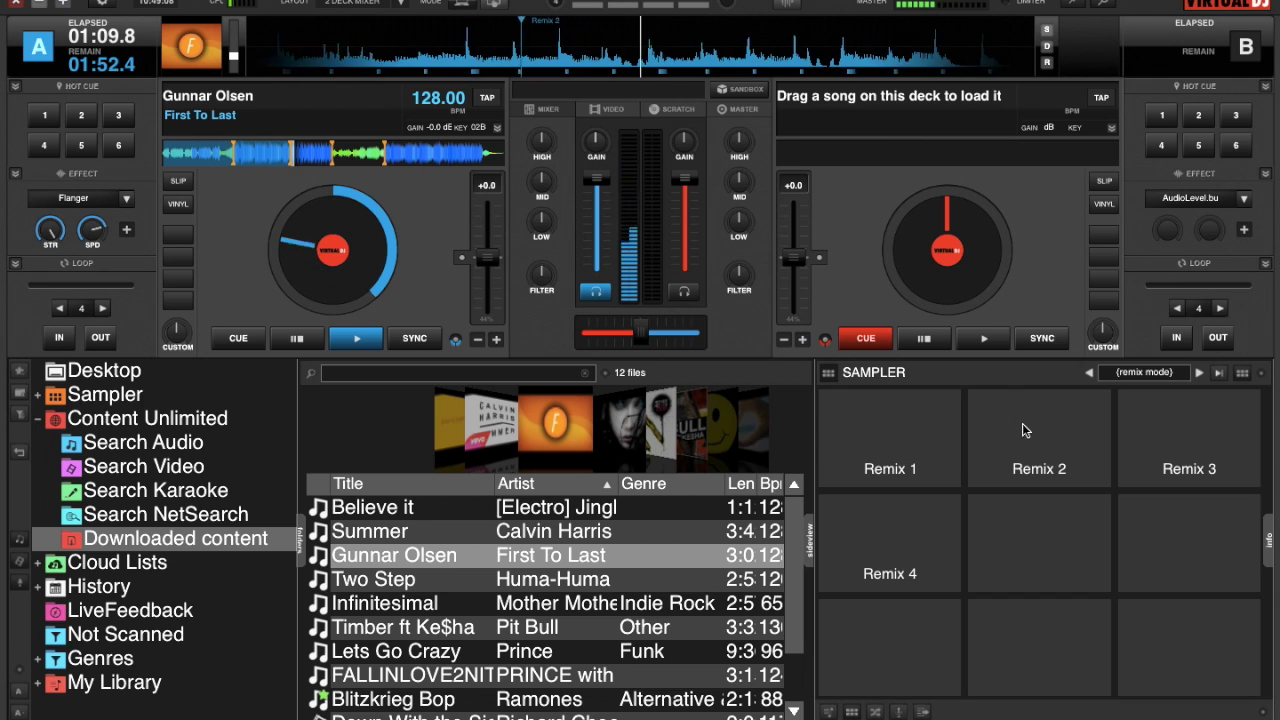
left_click(920, 440)
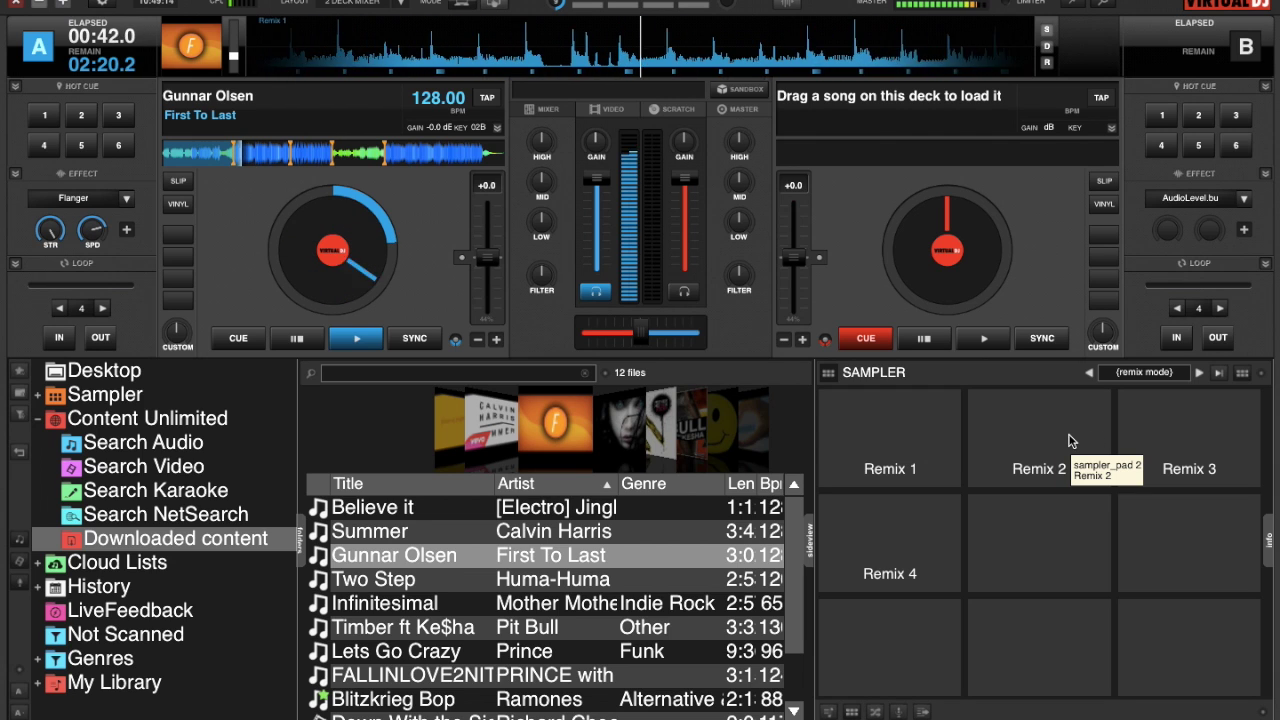
left_click(1161, 440)
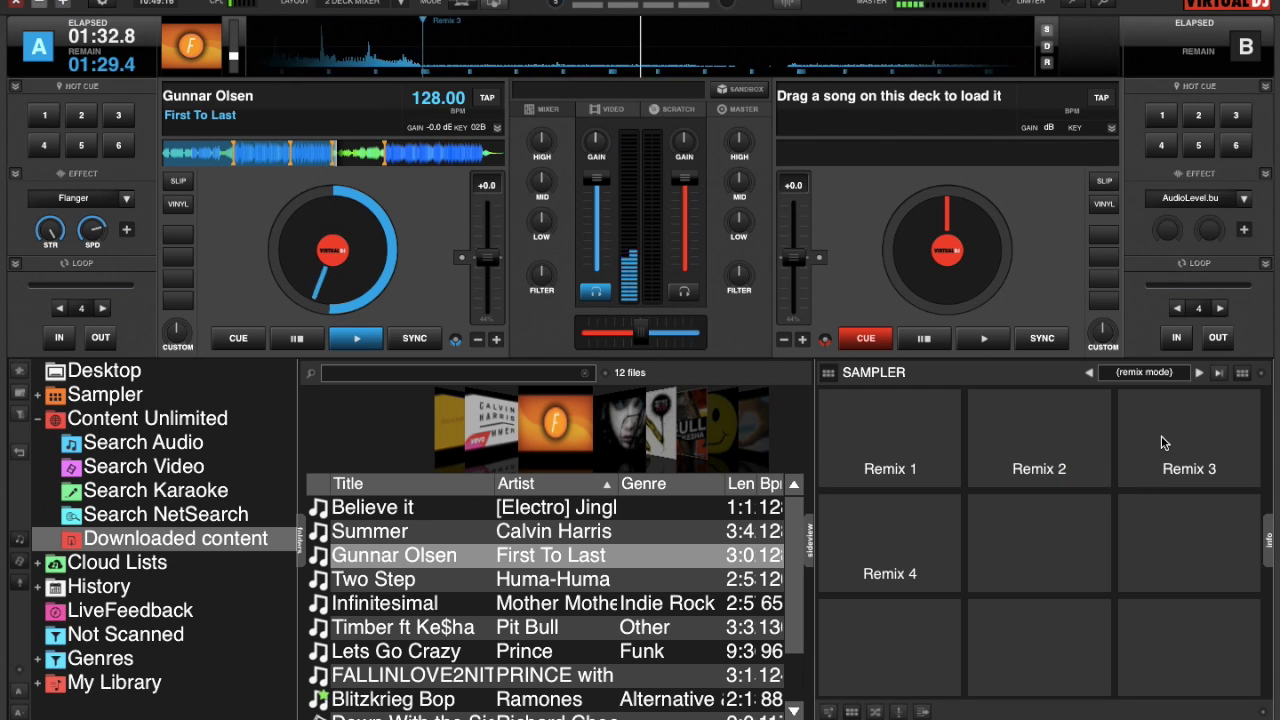
left_click(1065, 435)
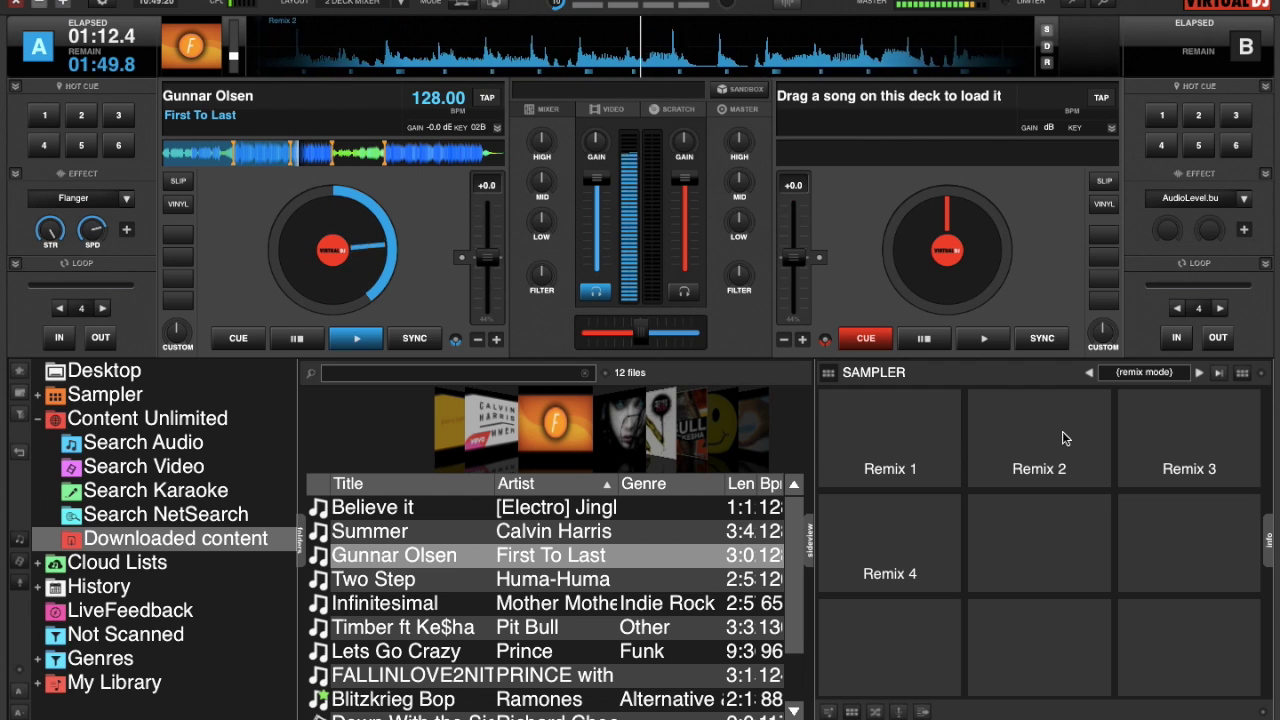
Step: Trigger pads Remix 4, 1, 4, 1, 4, 2 and 3, then pause deck A at 01:46.4
left_click(885, 533)
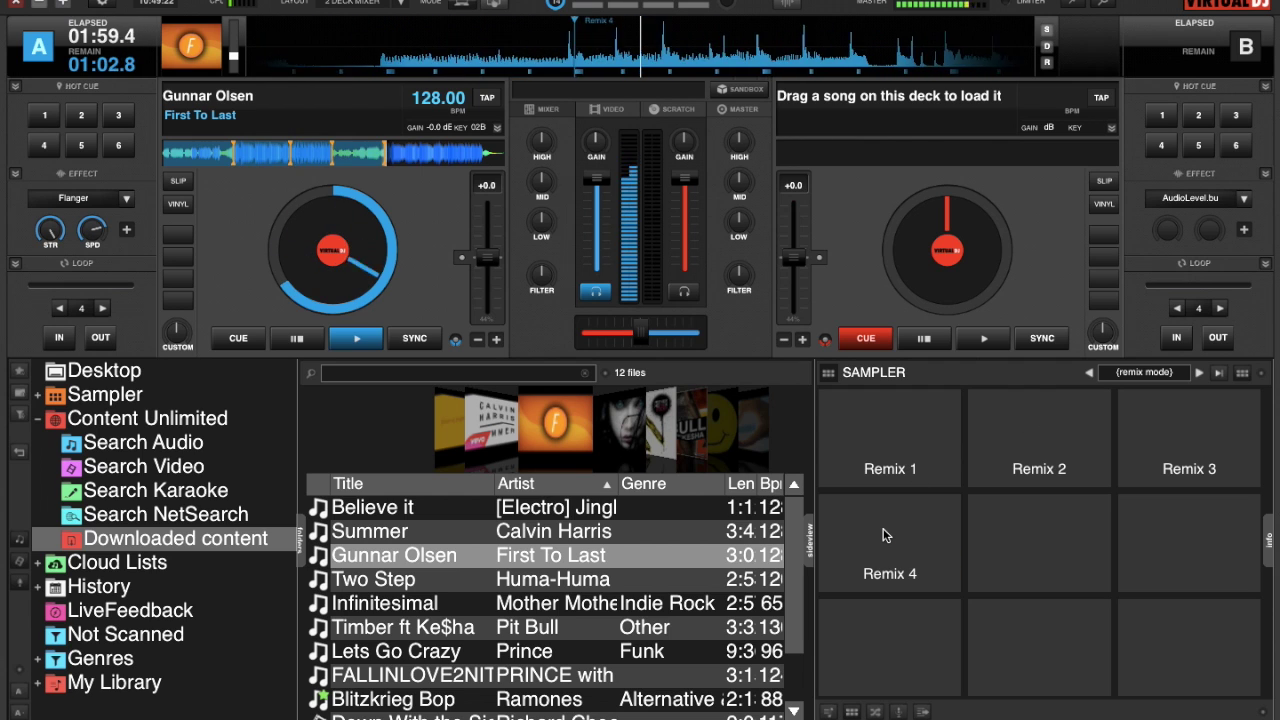
left_click(878, 466)
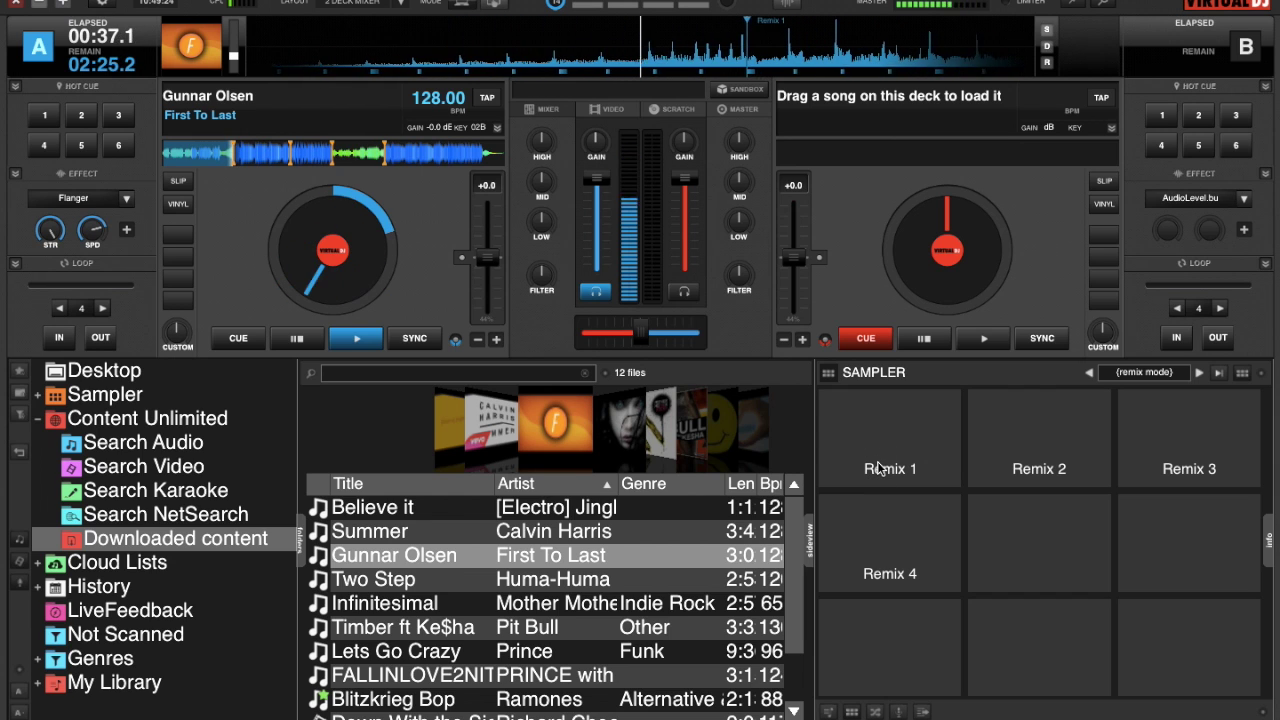
left_click(877, 571)
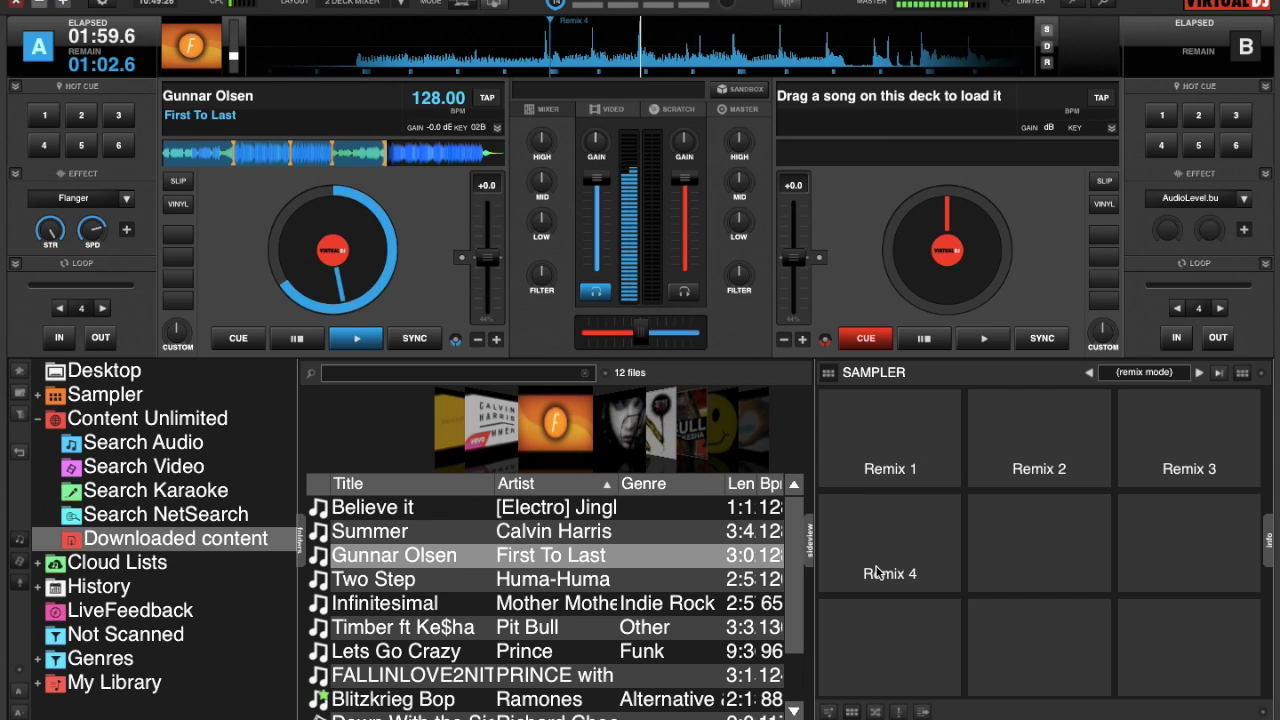
left_click(877, 430)
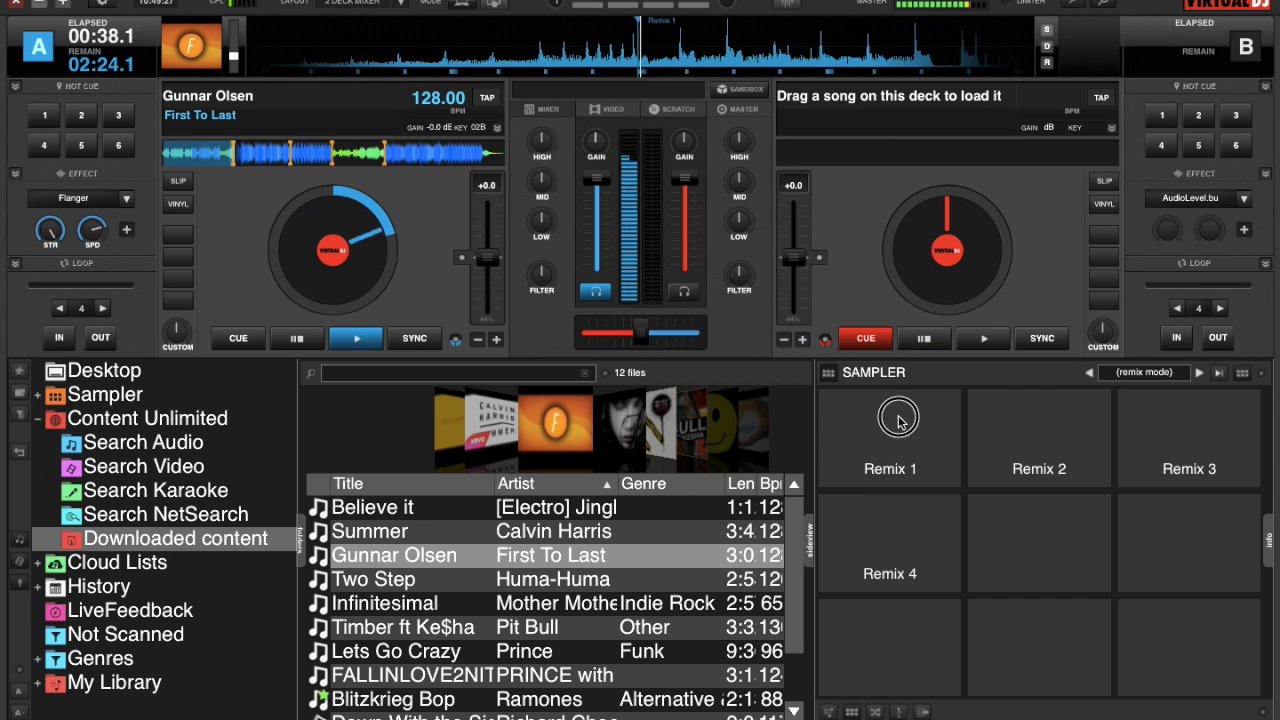
left_click(879, 521)
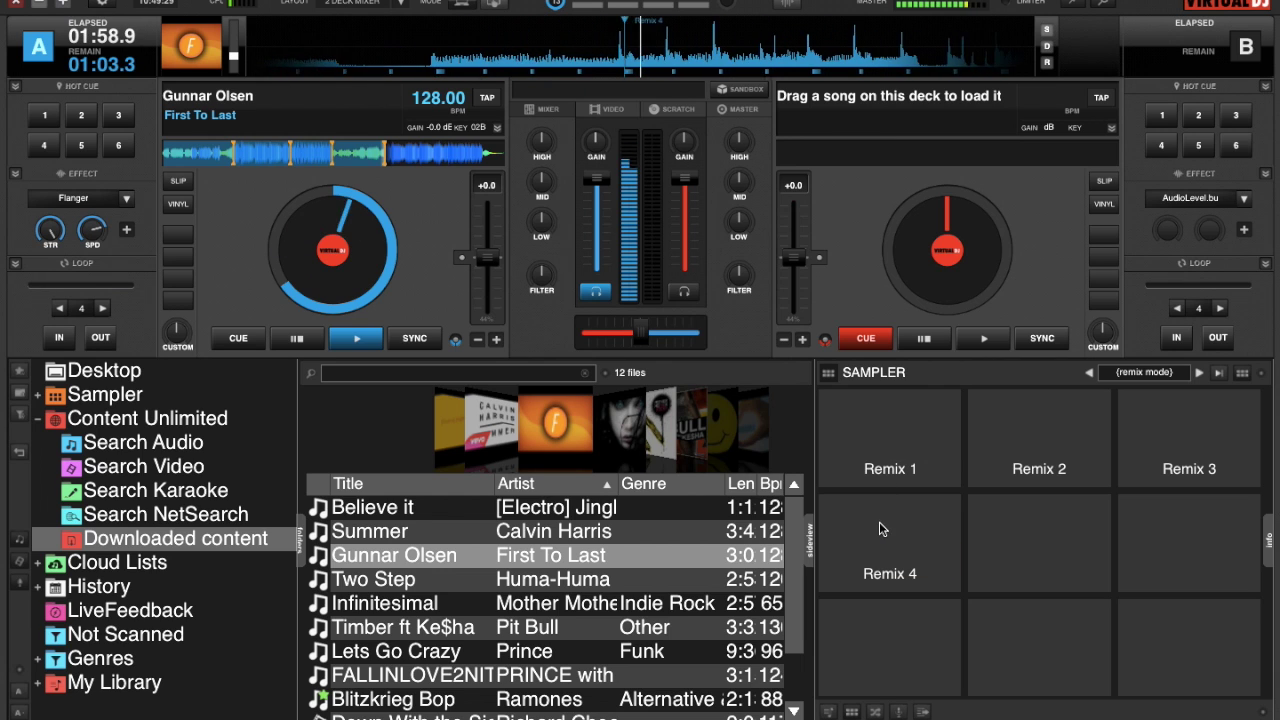
left_click(1025, 431)
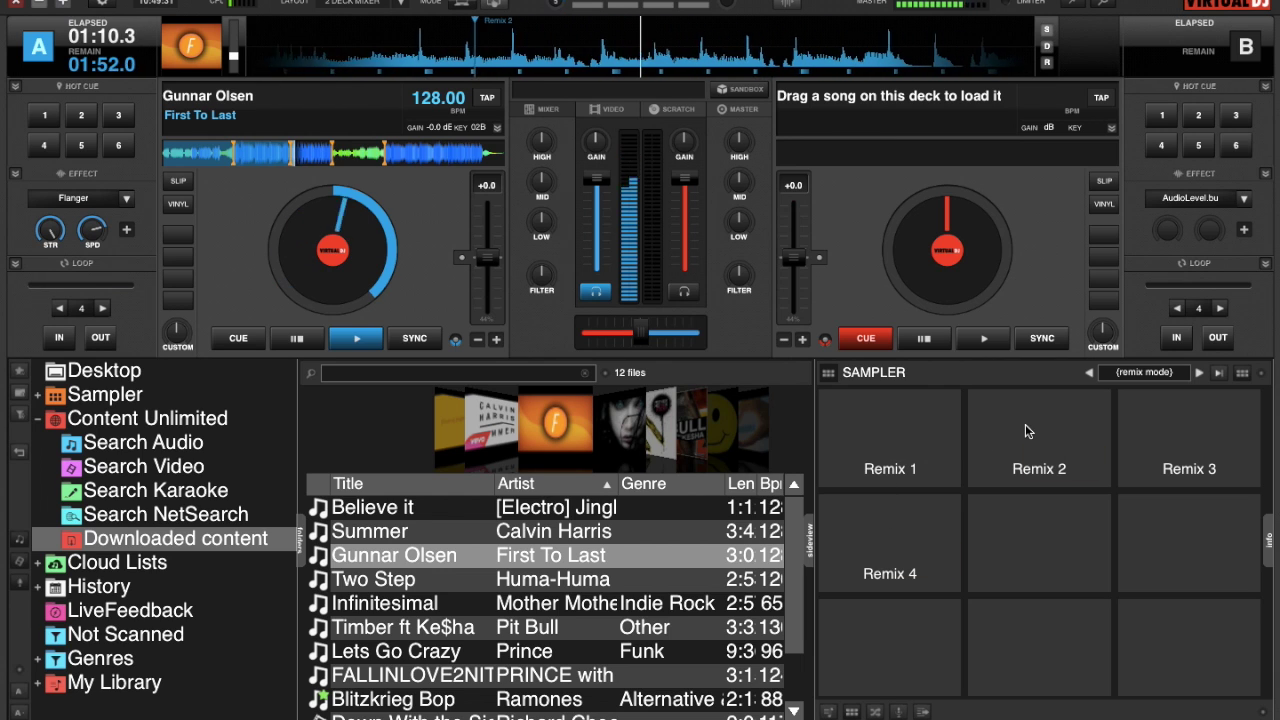
left_click(1173, 436)
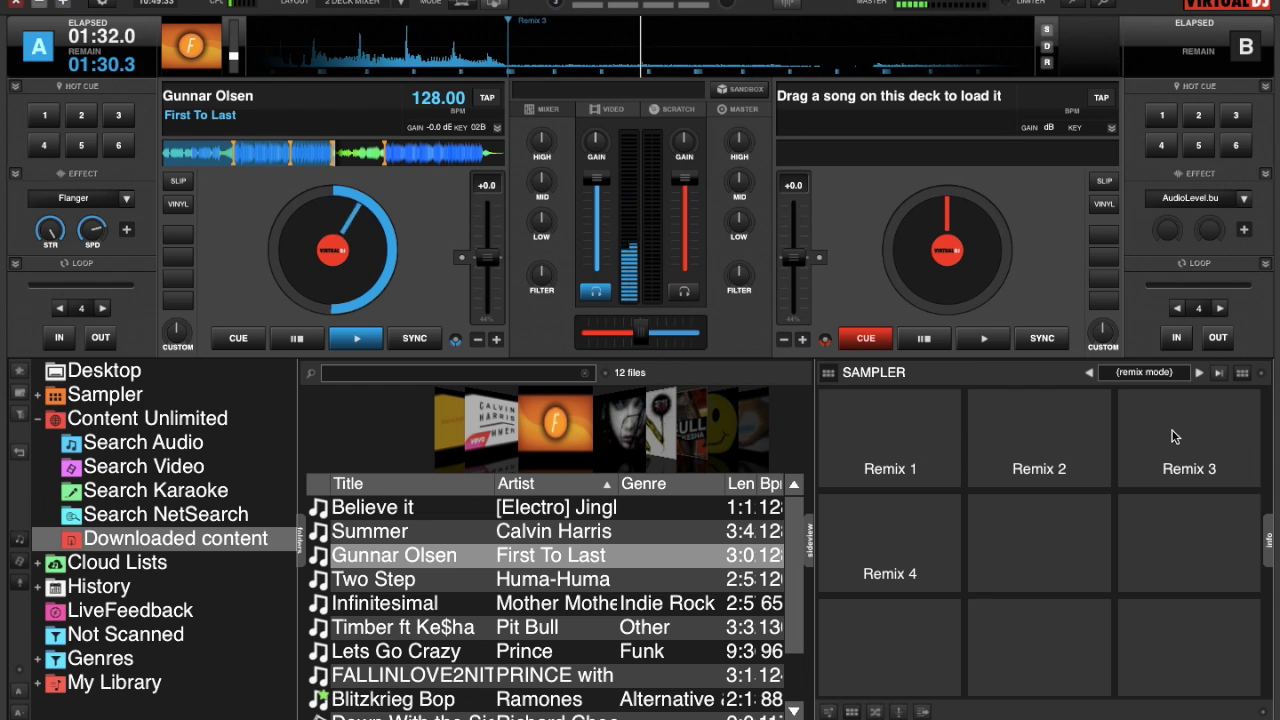
left_click(300, 340)
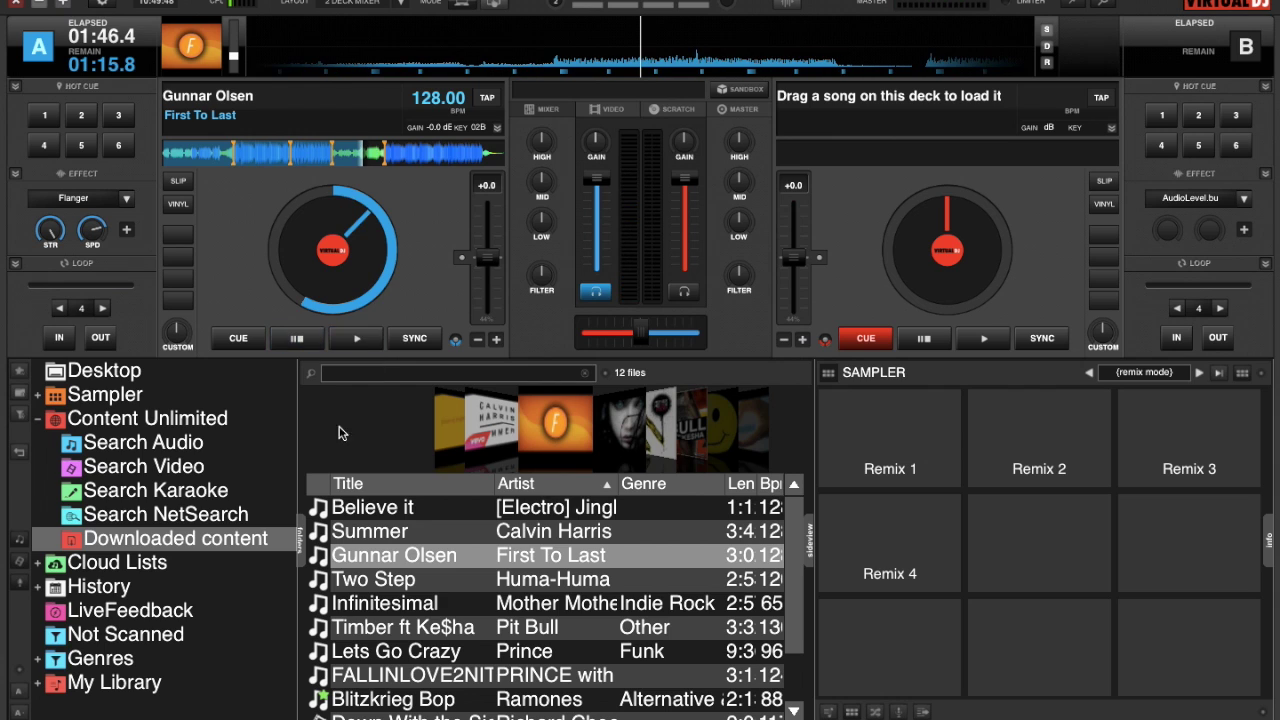
Step: In the POI Editor for First To Last, set the Remix 1 and Remix 2 cues to Invisible
right_click(400, 555)
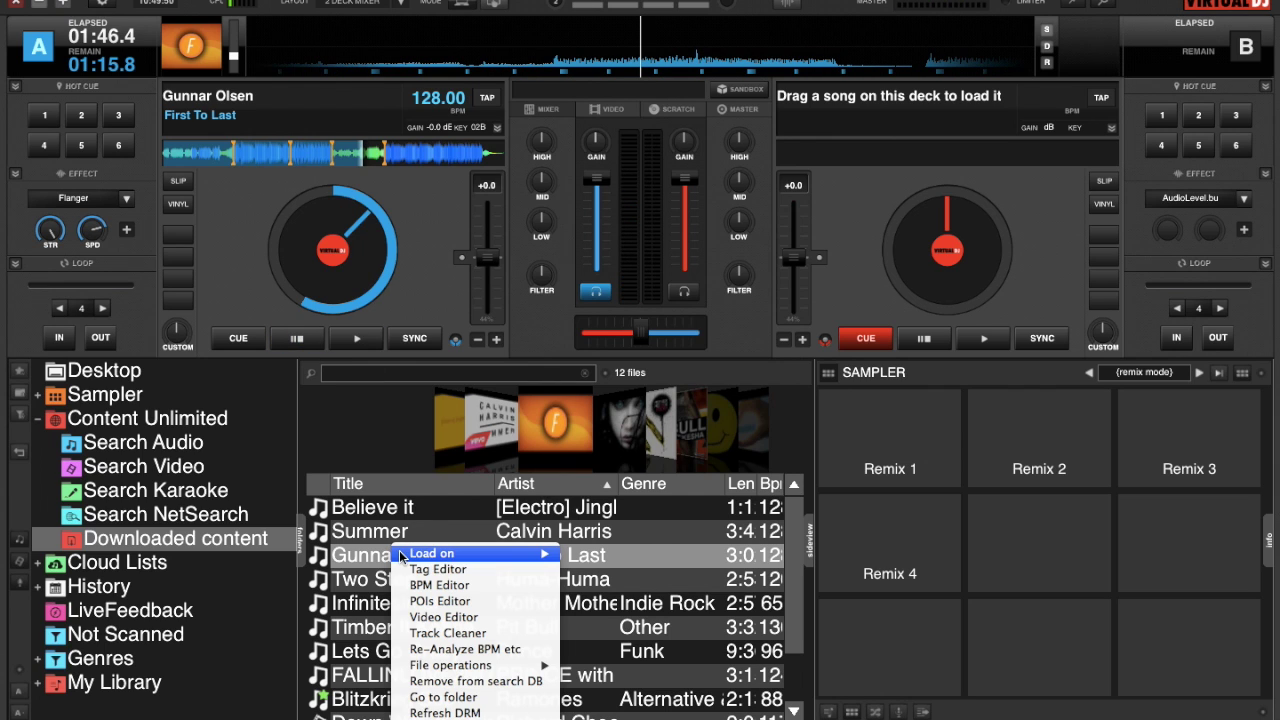
left_click(425, 601)
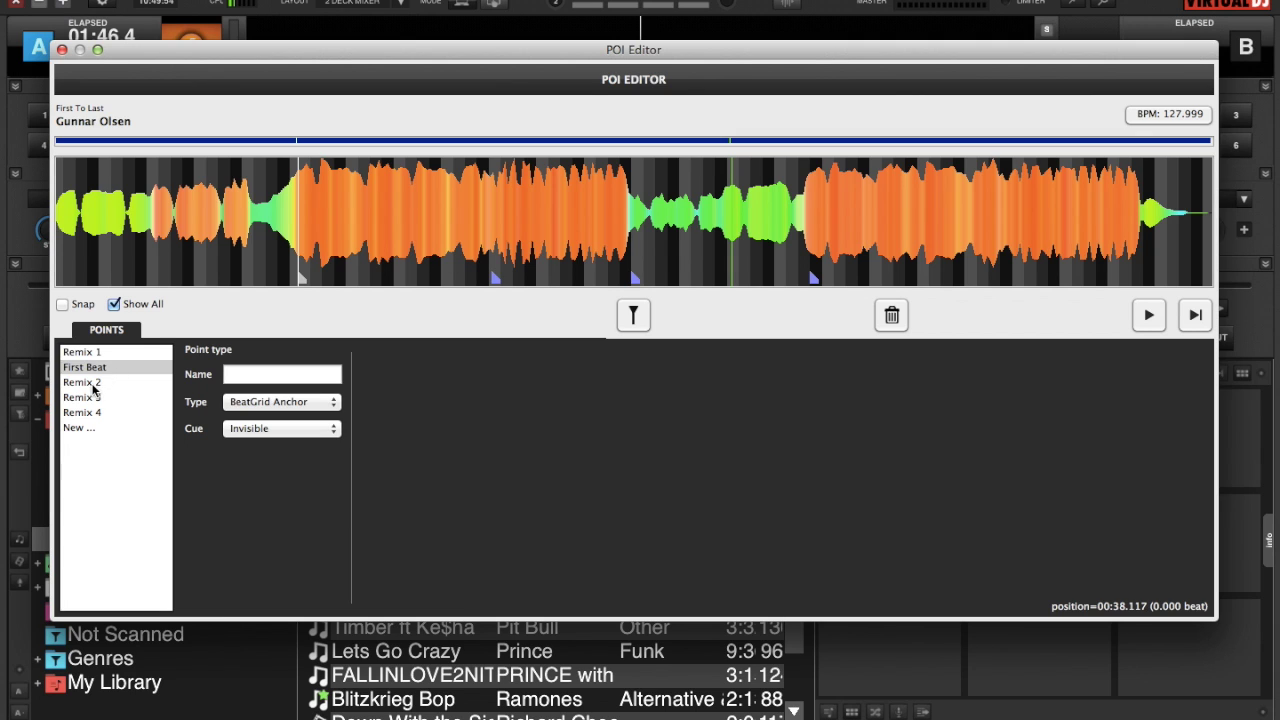
left_click(96, 353)
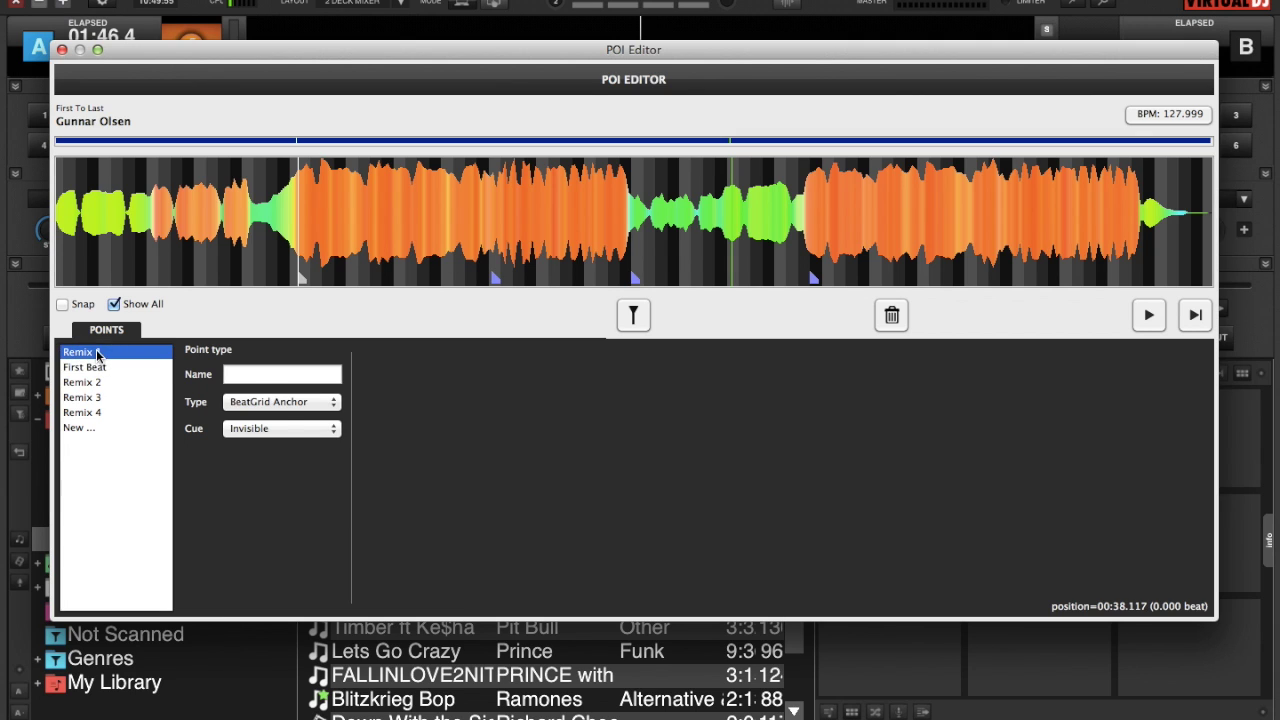
left_click(333, 430)
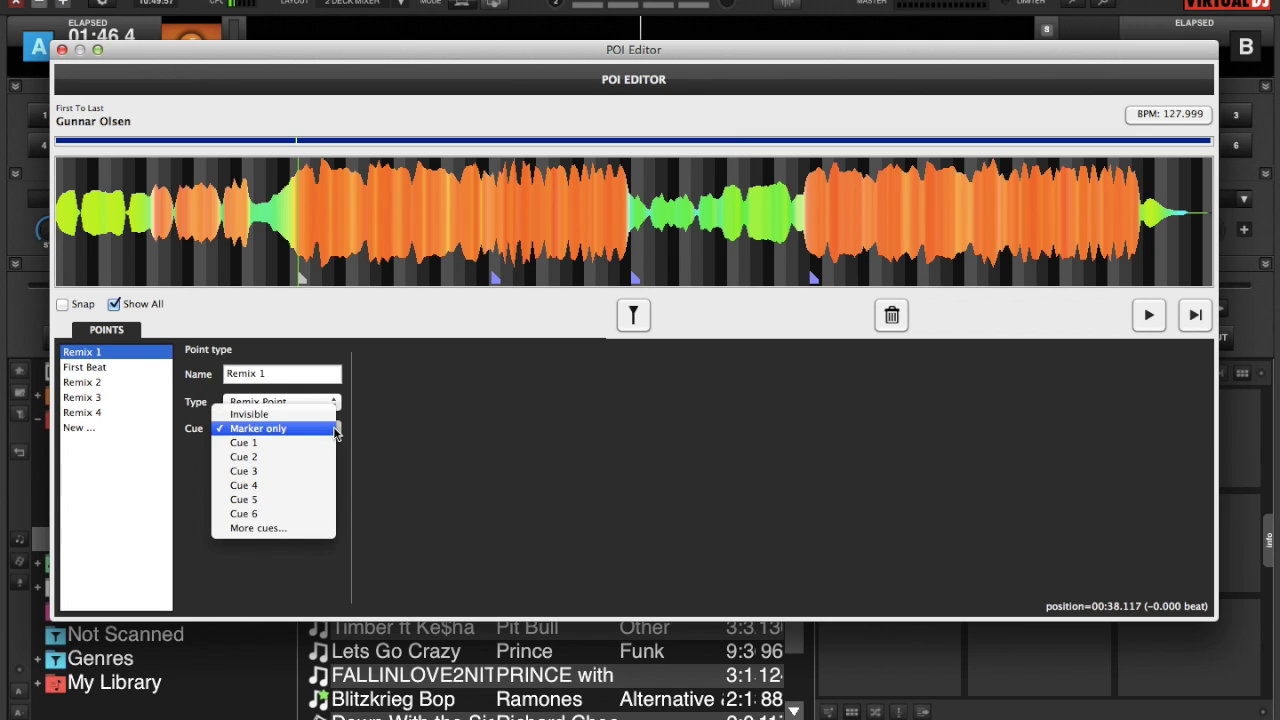
left_click(280, 414)
left_click(99, 384)
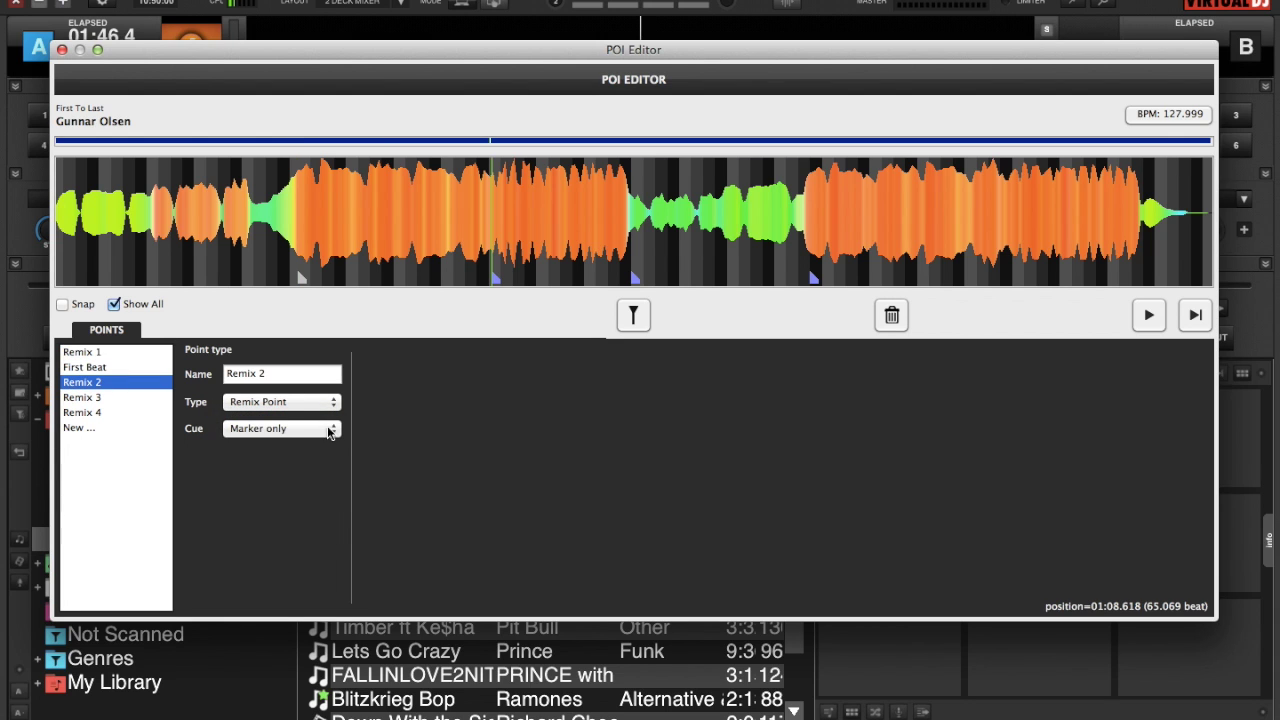
left_click(330, 430)
left_click(290, 414)
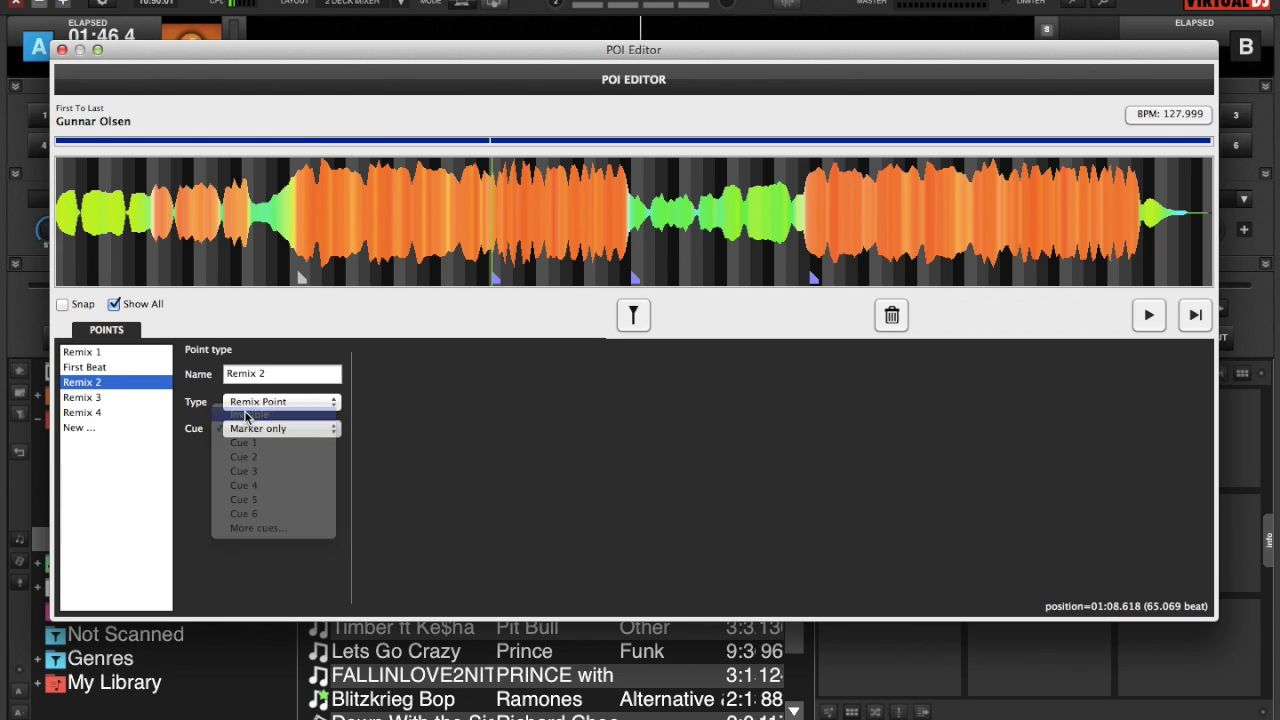
Step: Set the Remix 3 and Remix 4 cues to Invisible and close the POI Editor
left_click(99, 398)
left_click(332, 429)
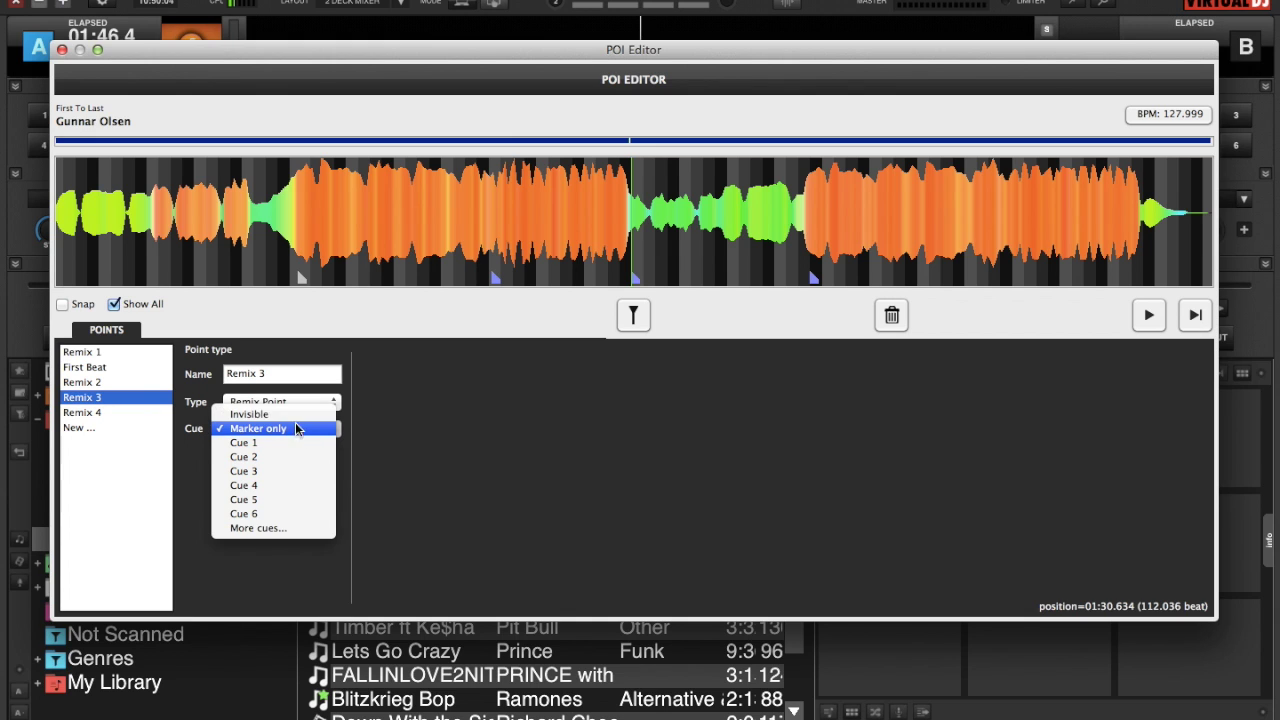
left_click(300, 412)
left_click(100, 413)
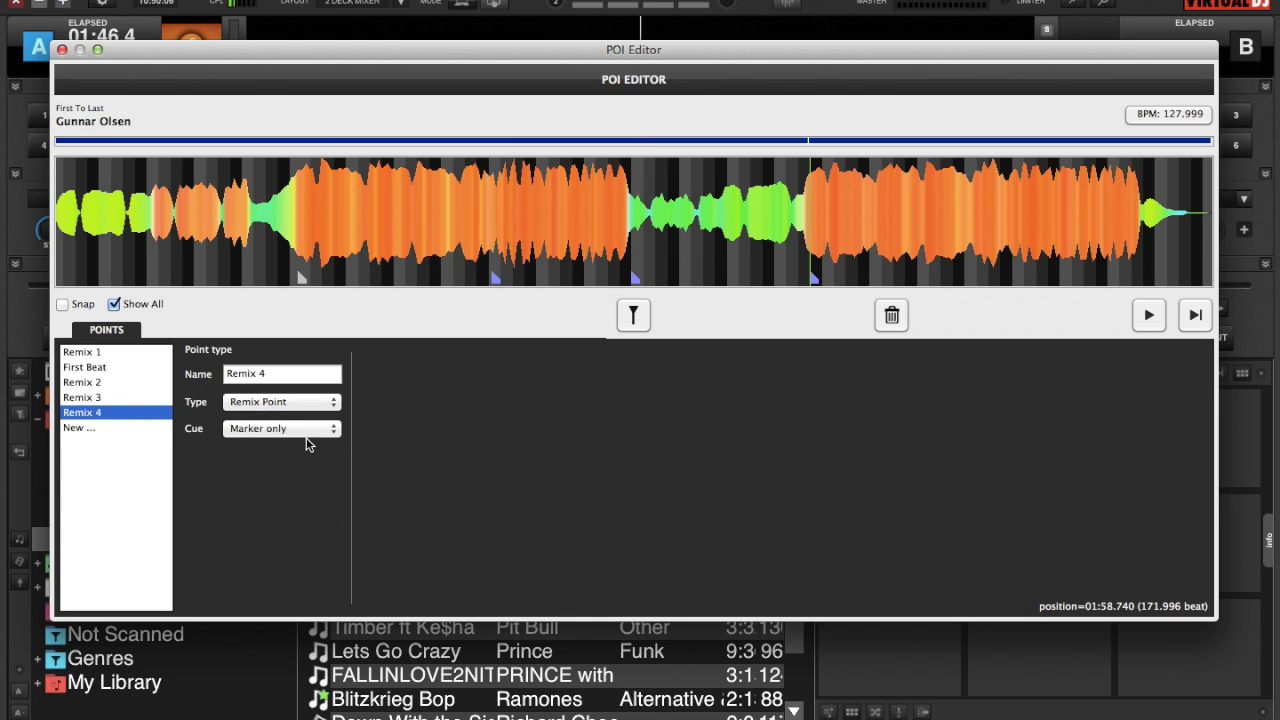
left_click(262, 415)
left_click(60, 49)
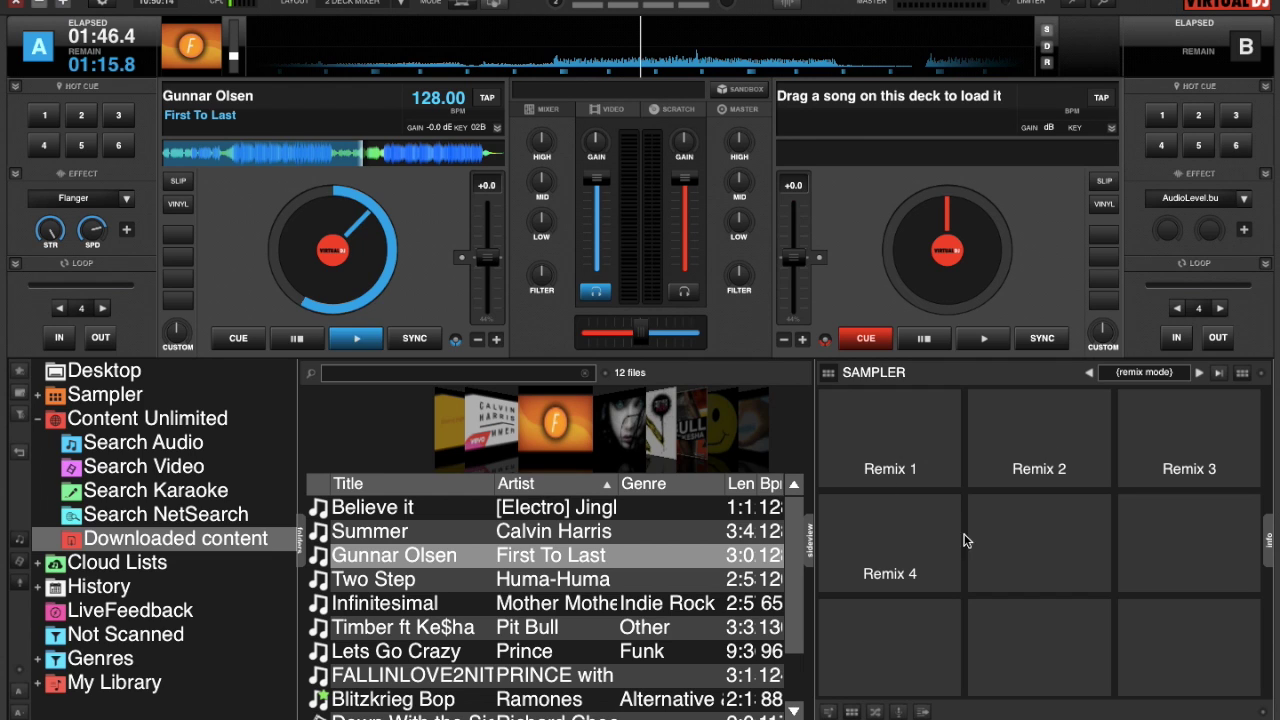
Step: Trigger deck A from the Remix 1 sampler pad at 00:38.0, then pause at about 00:41.9
left_click(898, 448)
left_click(898, 448)
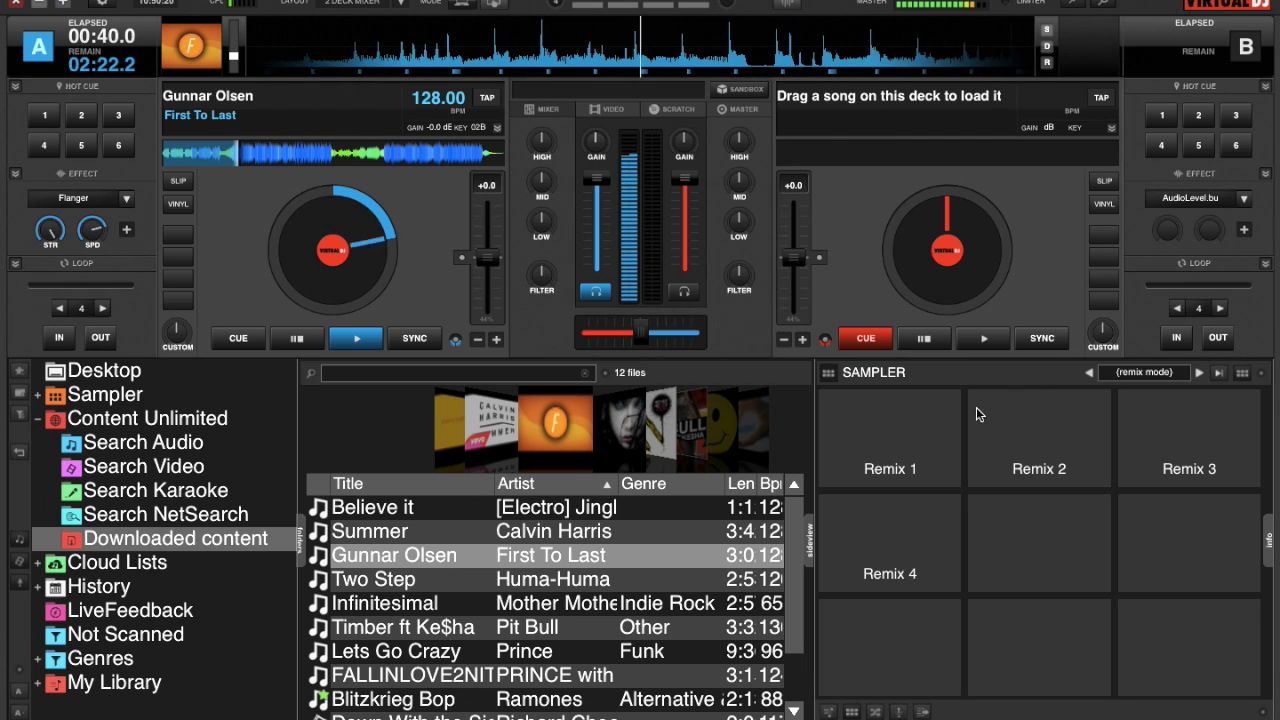
left_click(294, 340)
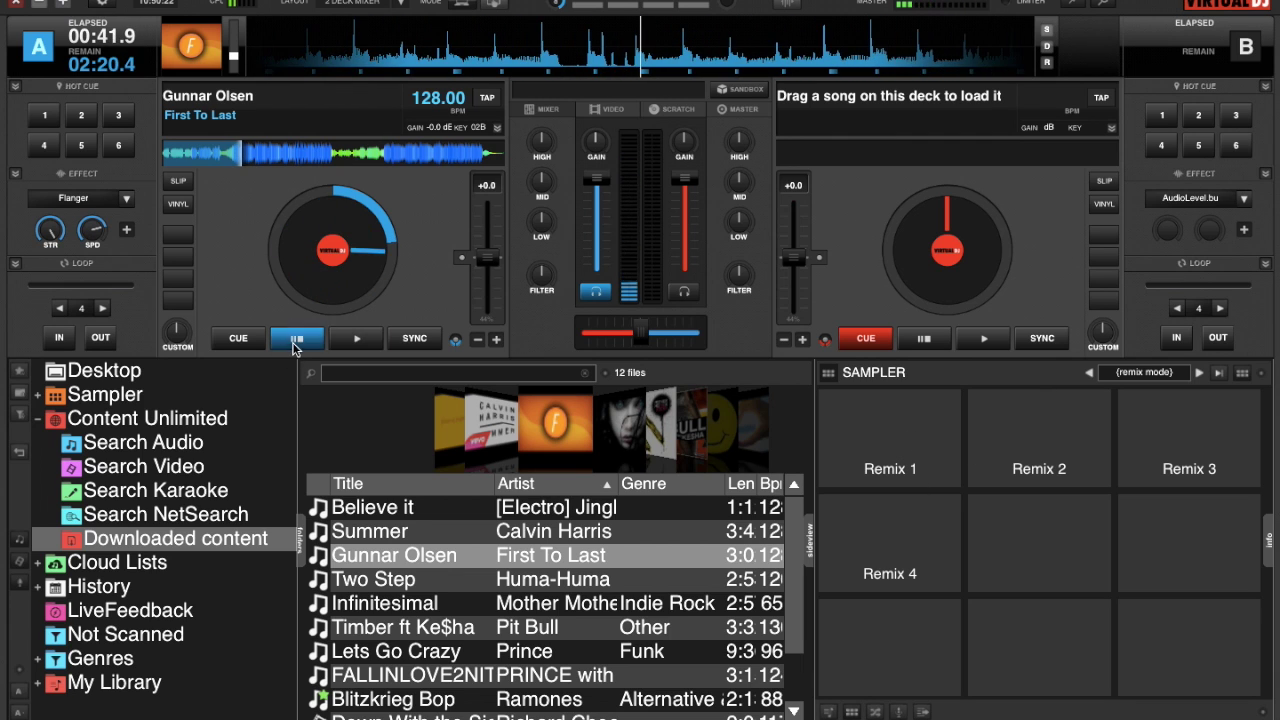